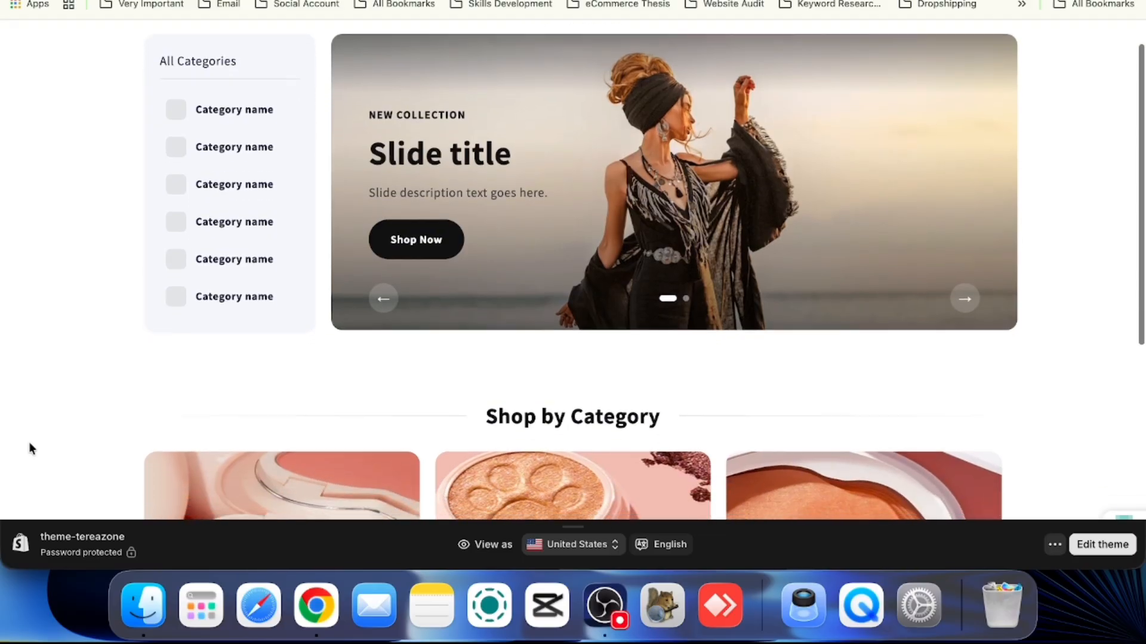
Step: Examine the storefront home page's category hero slider and Shop by Category section
scroll(36, 442, down, 1)
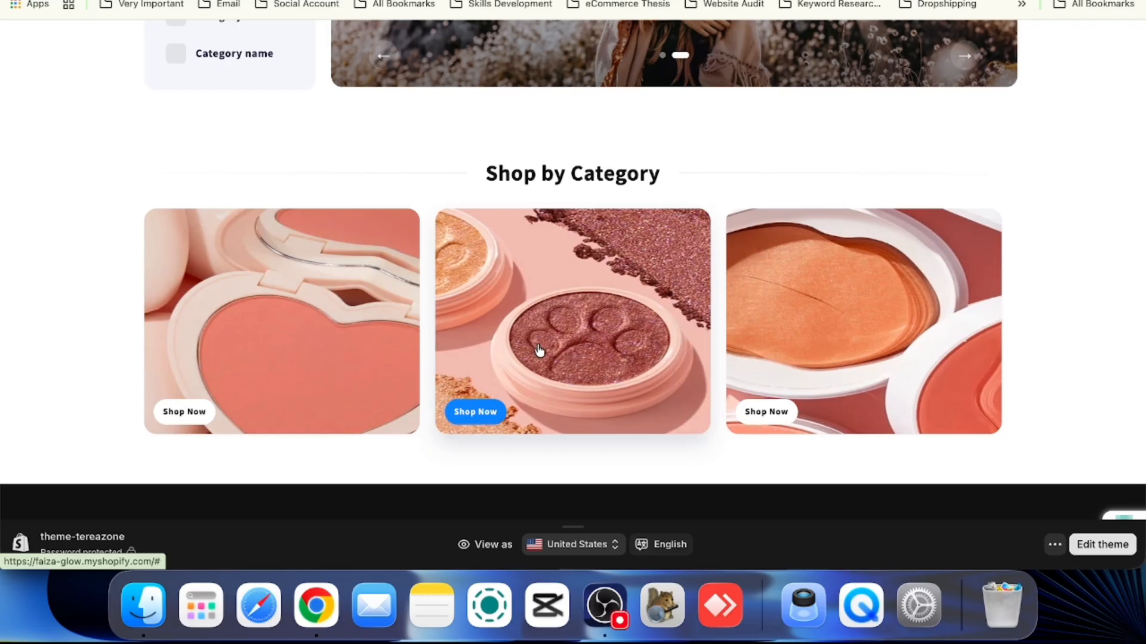
scroll(539, 349, up, 5)
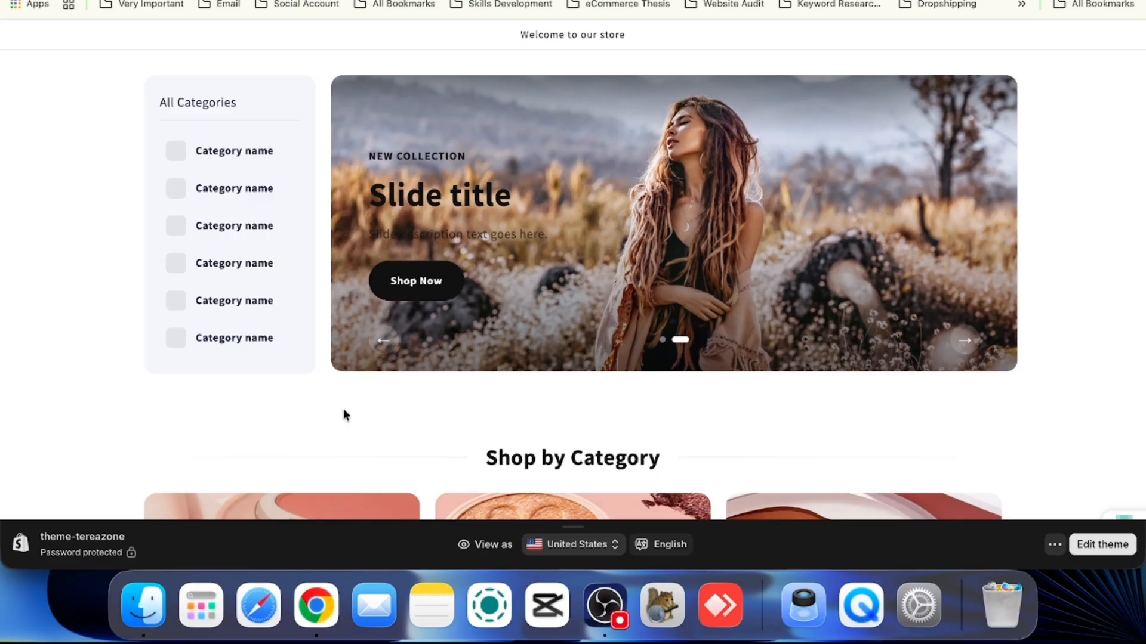
scroll(342, 410, down, 4)
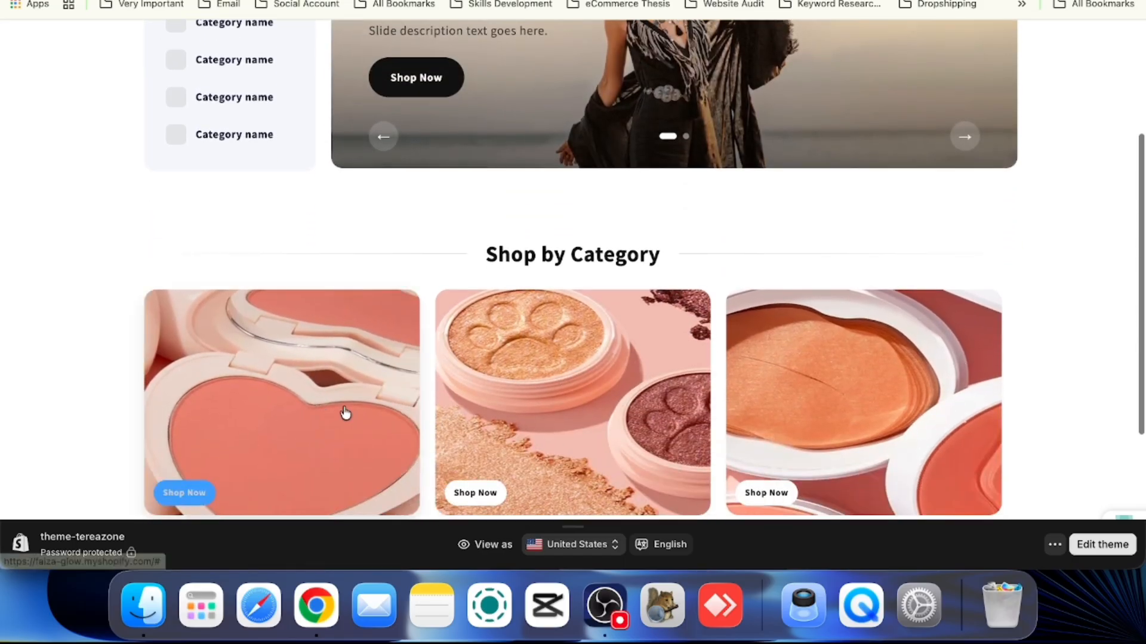
scroll(345, 411, up, 4)
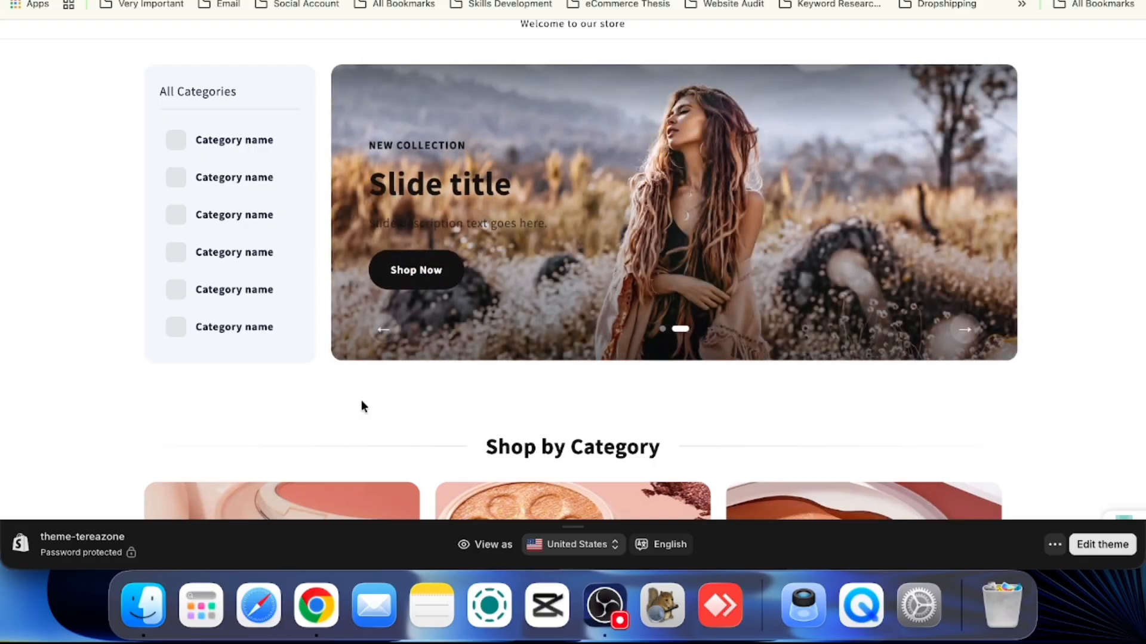
scroll(361, 403, down, 1)
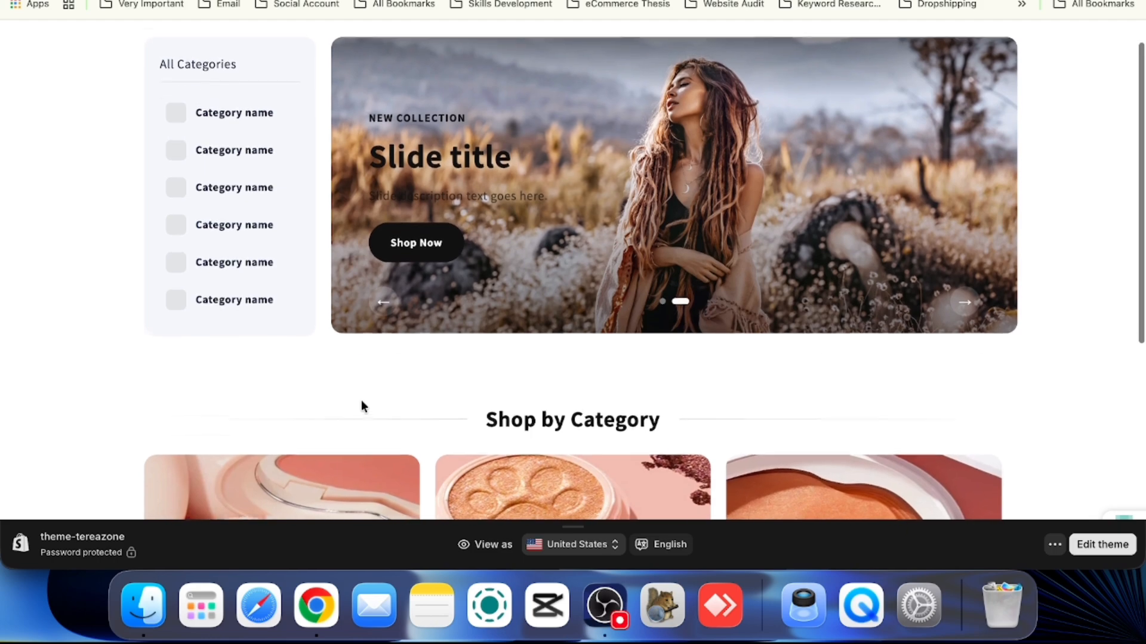
scroll(361, 405, up, 1)
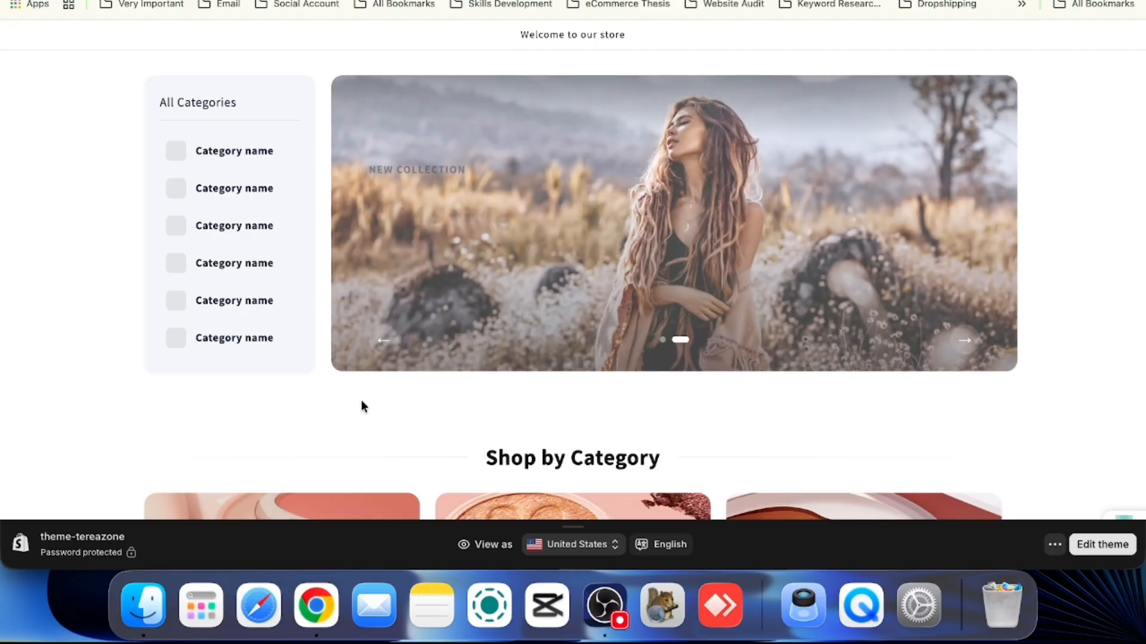
scroll(362, 406, down, 5)
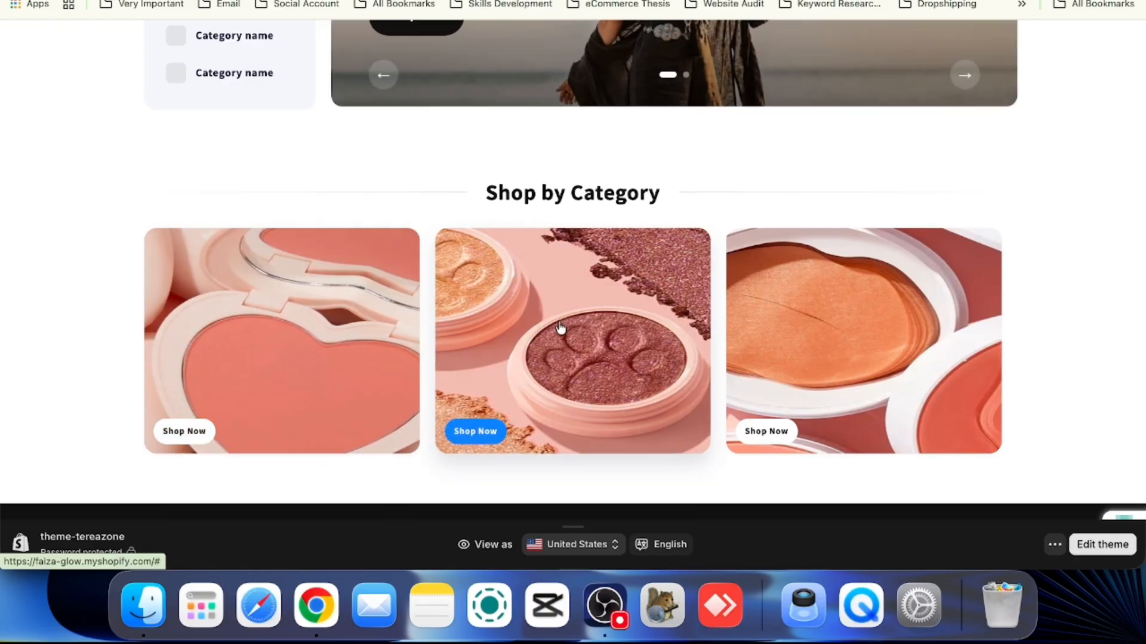
scroll(562, 327, up, 5)
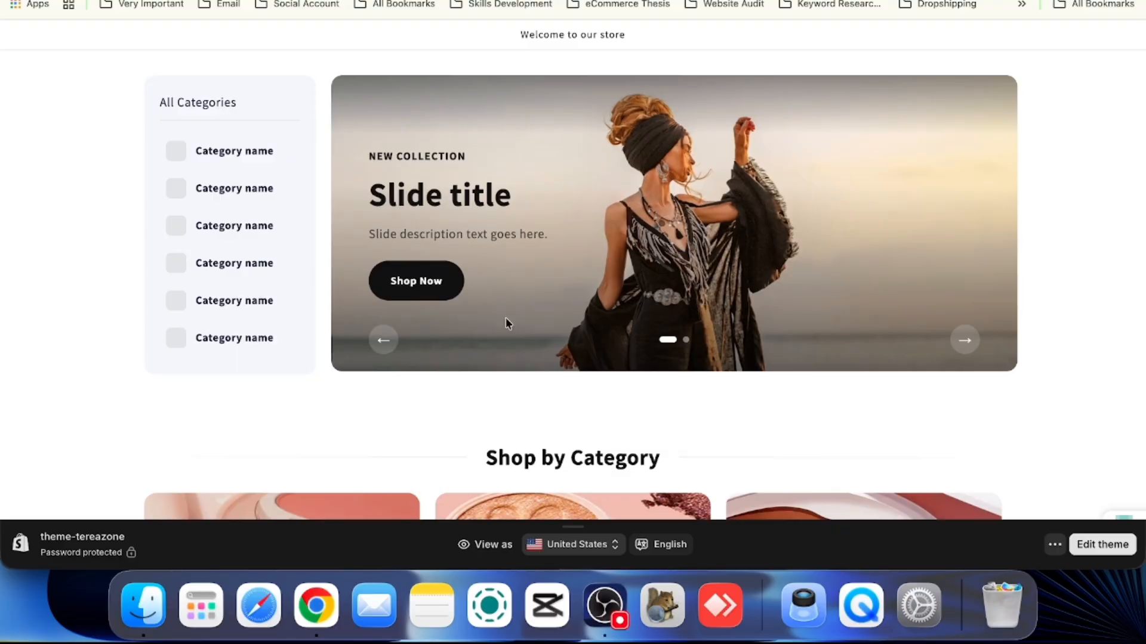
scroll(506, 322, down, 3)
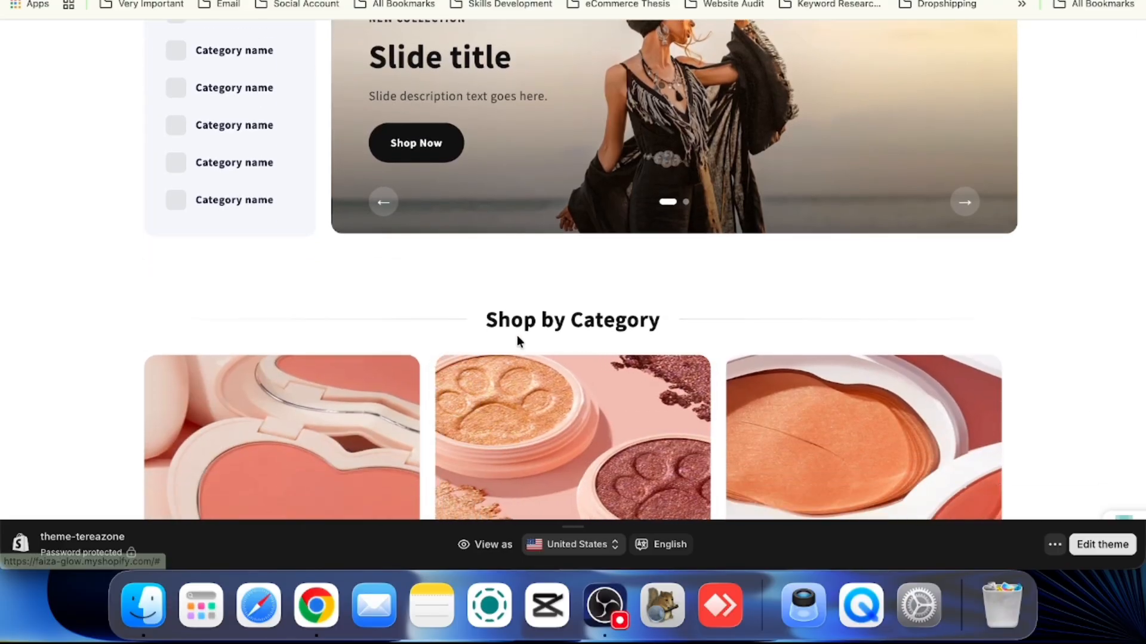
scroll(516, 335, up, 3)
Step: Switch to the theme editor, close the Mega Menu Pro settings and open the Category Hero Slider section's settings
click(630, 1)
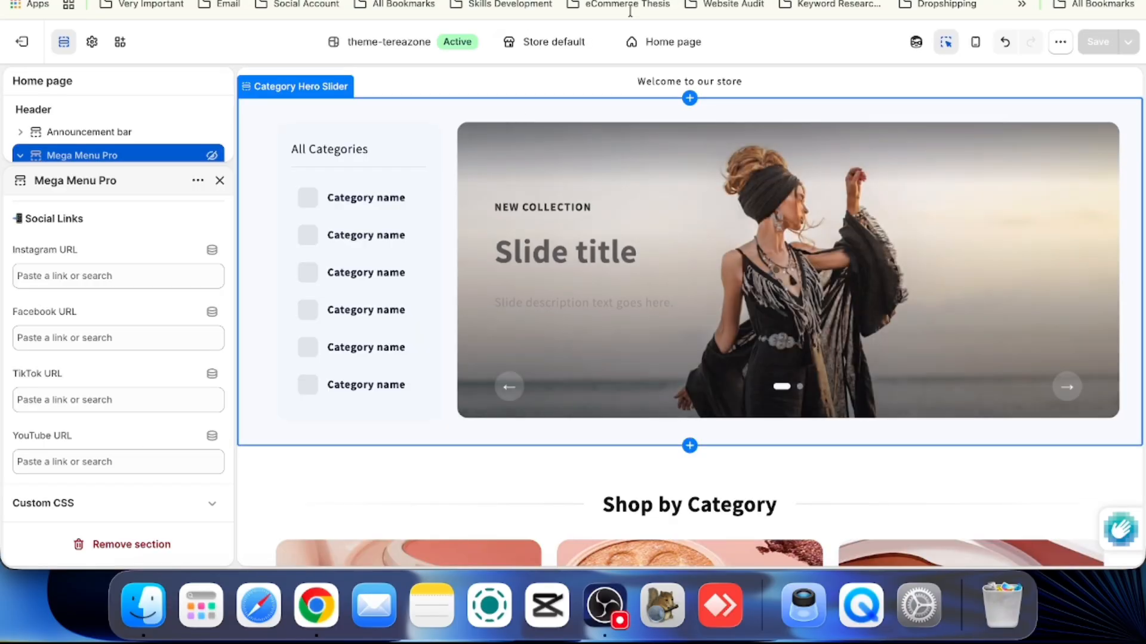
click(219, 180)
click(120, 262)
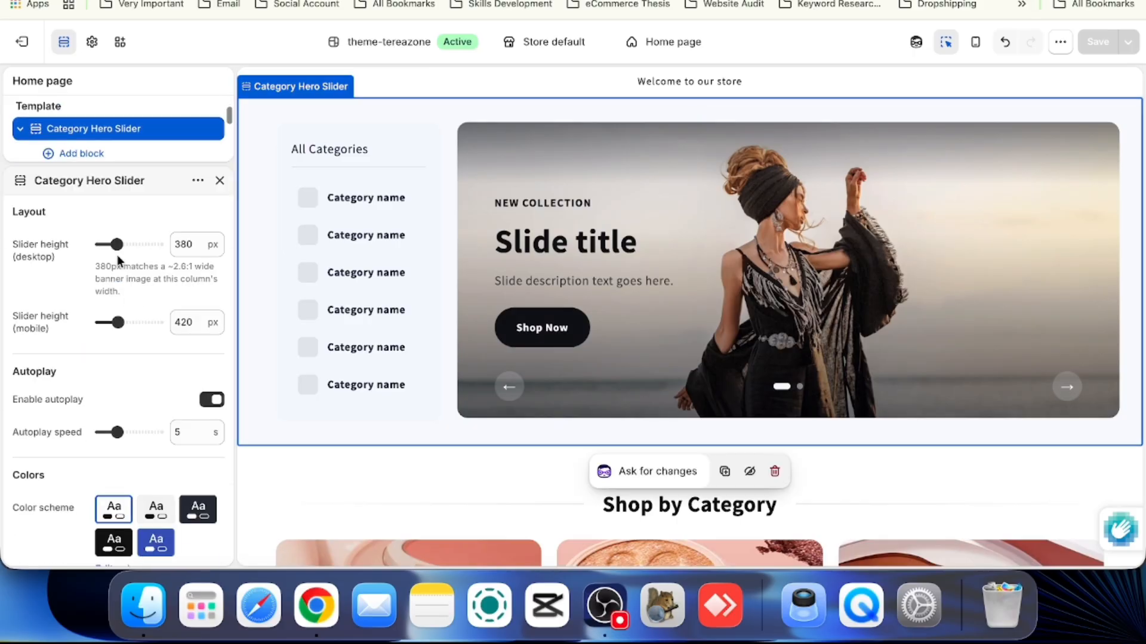
click(219, 181)
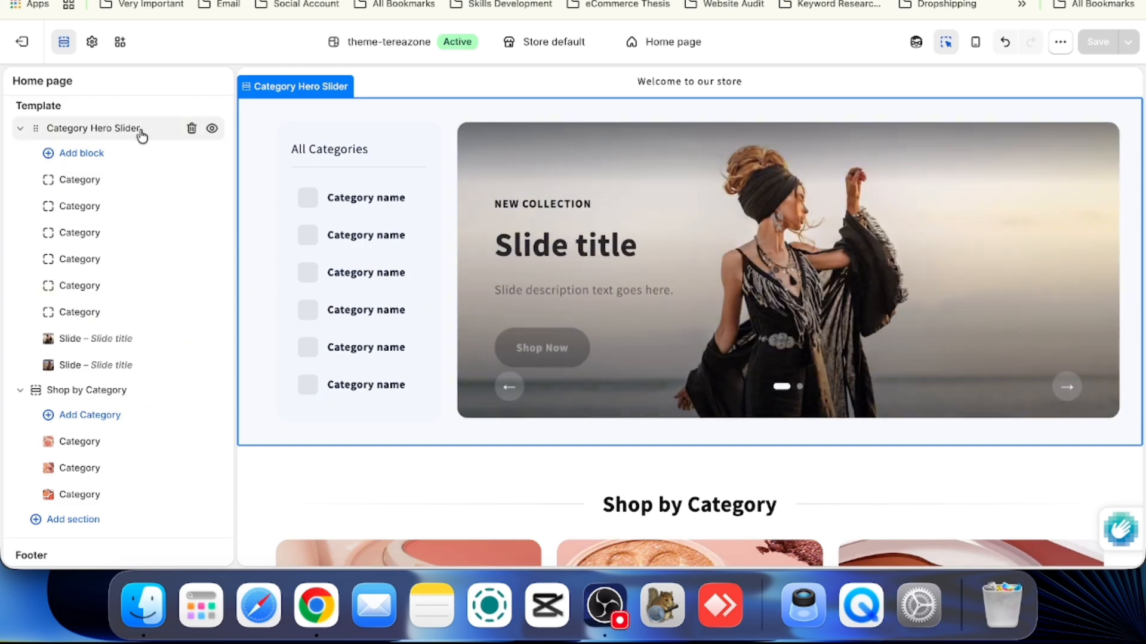
click(142, 136)
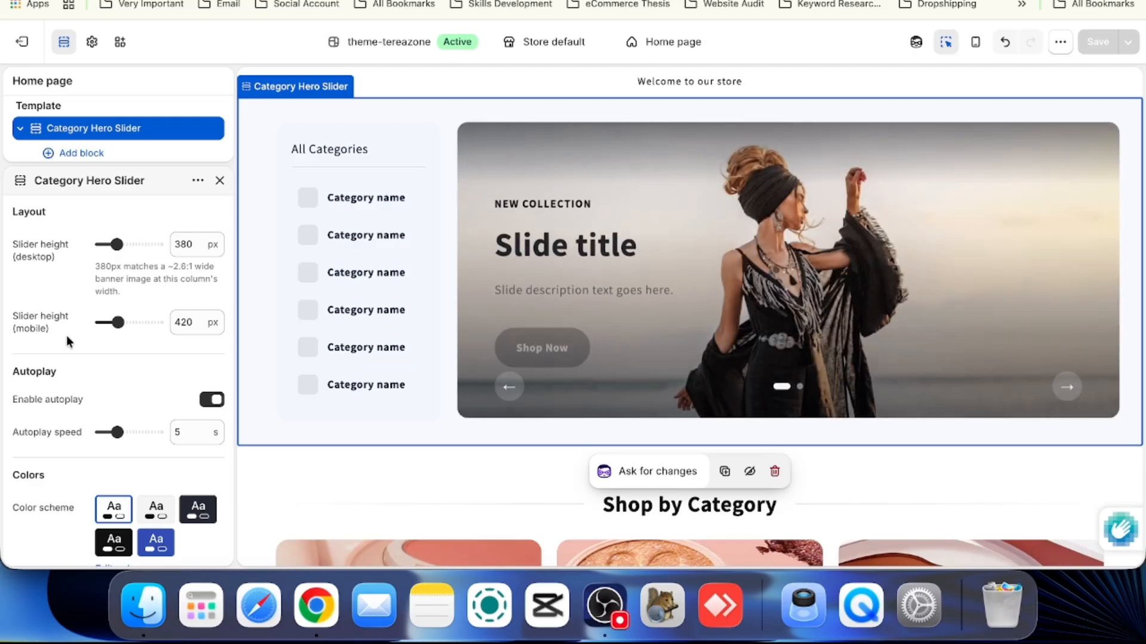
Step: Review the Category Hero Slider's layout, autoplay, color, typography and categories panel settings
scroll(91, 398, down, 3)
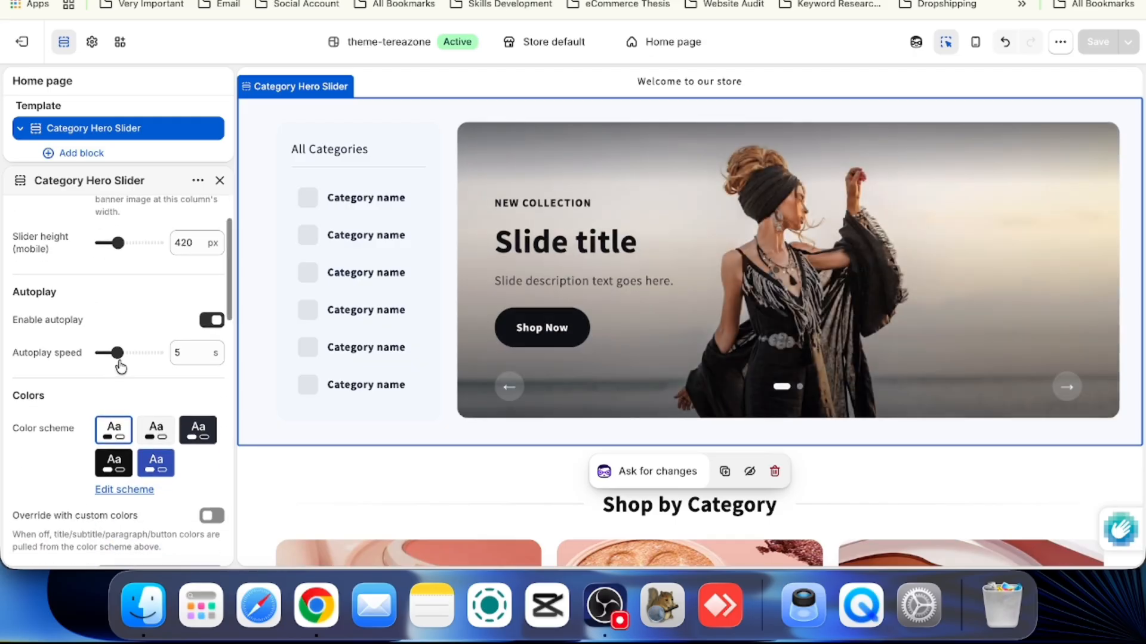
scroll(120, 367, down, 10)
scroll(120, 367, down, 1)
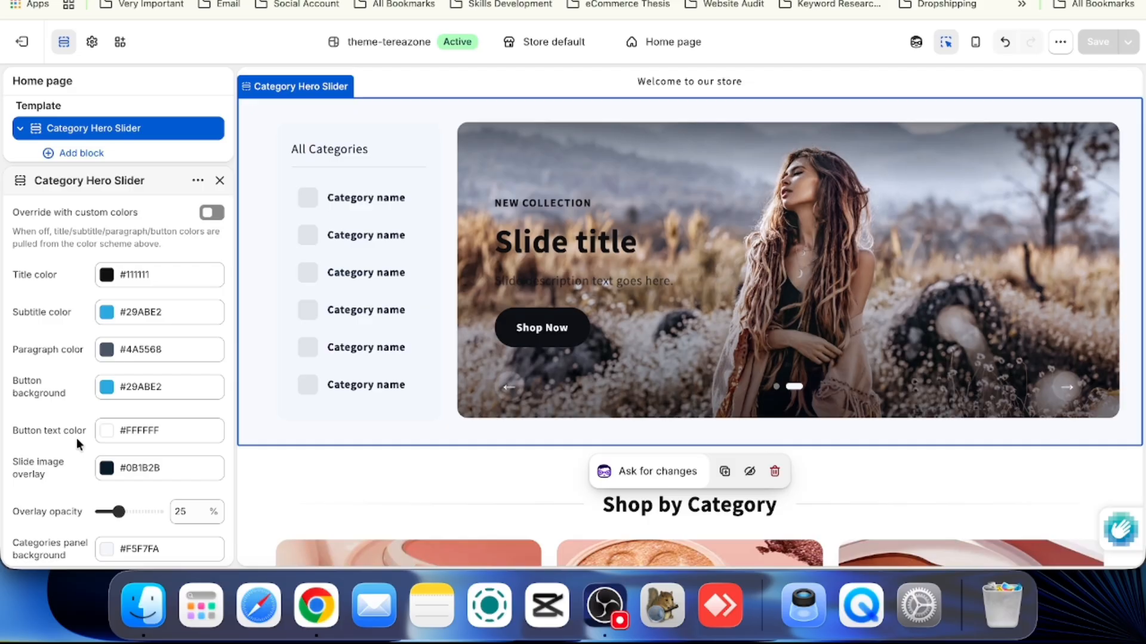
scroll(76, 438, down, 2)
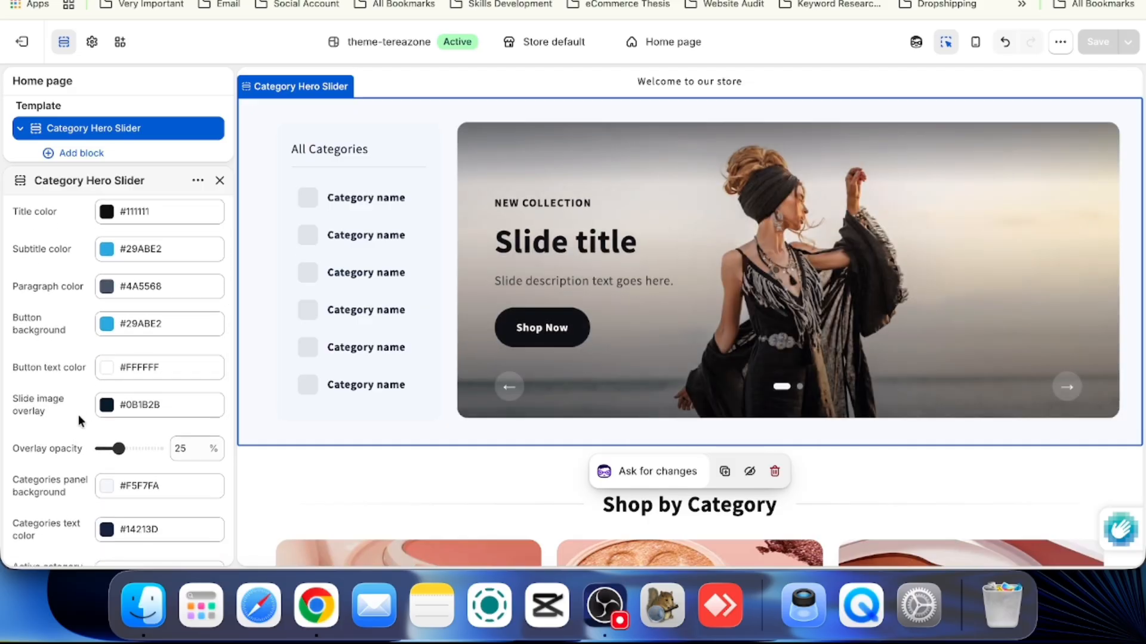
scroll(77, 452, down, 2)
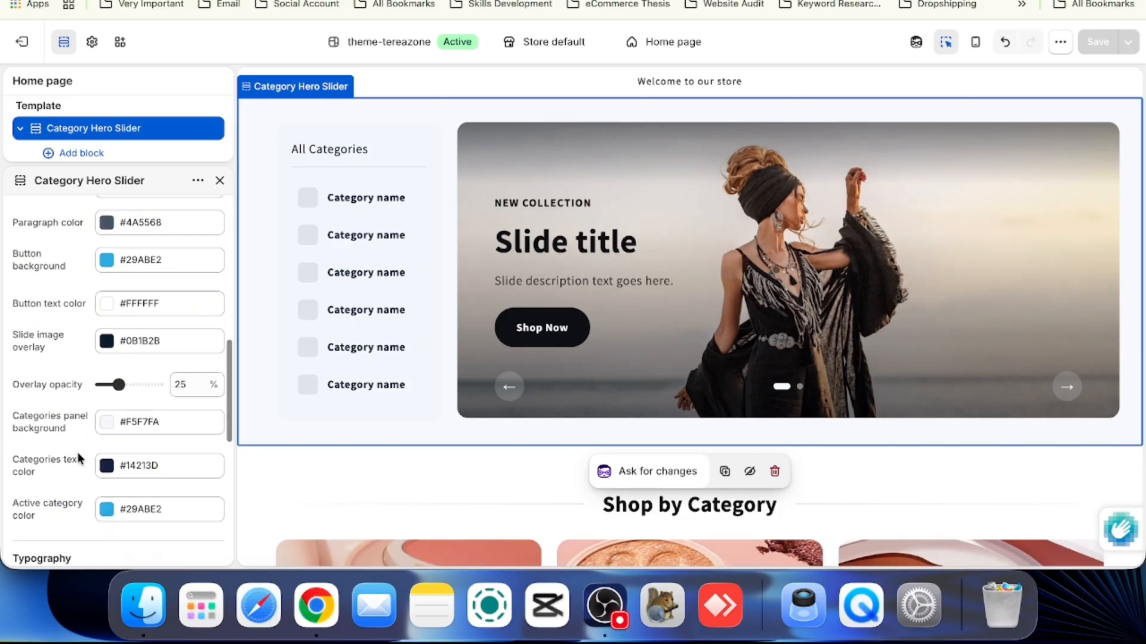
scroll(77, 452, up, 1)
scroll(72, 425, down, 2)
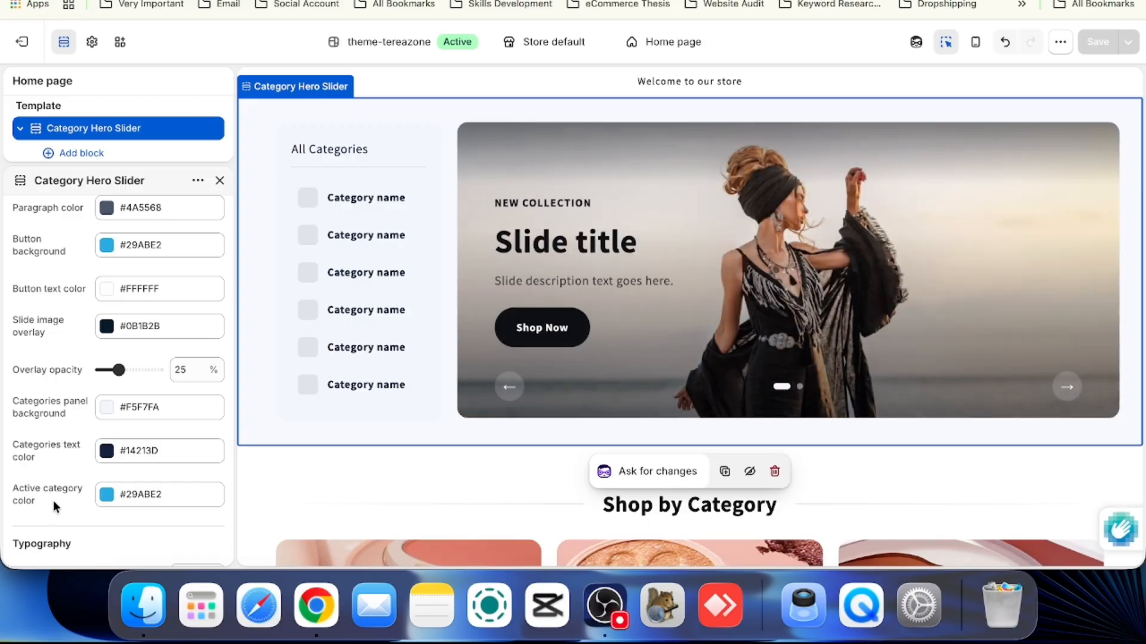
scroll(66, 493, down, 6)
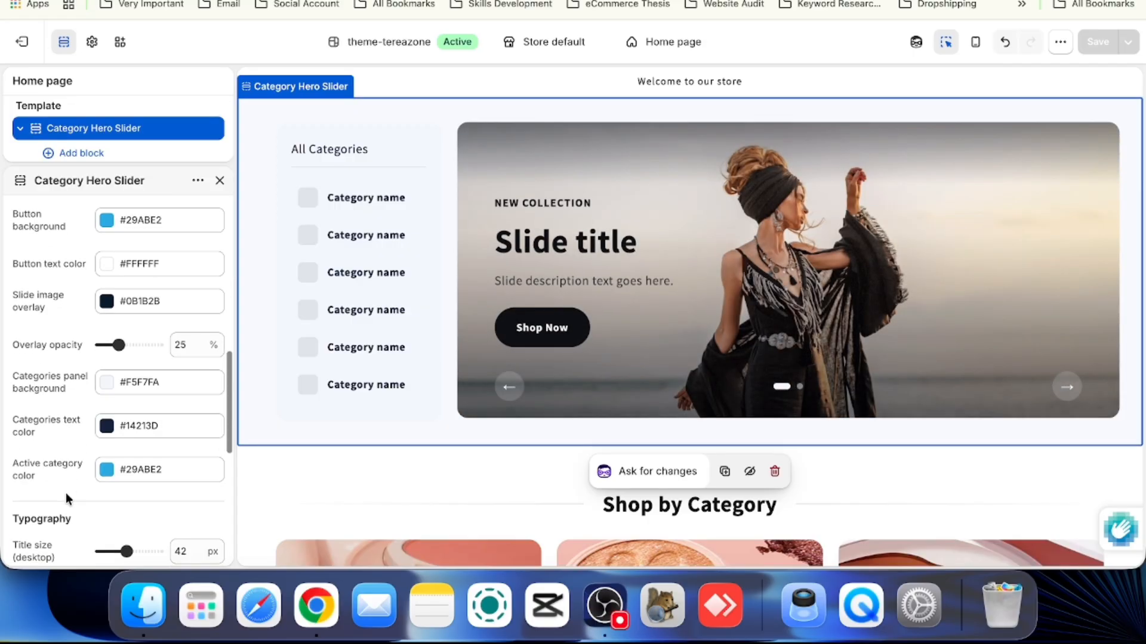
scroll(65, 493, down, 5)
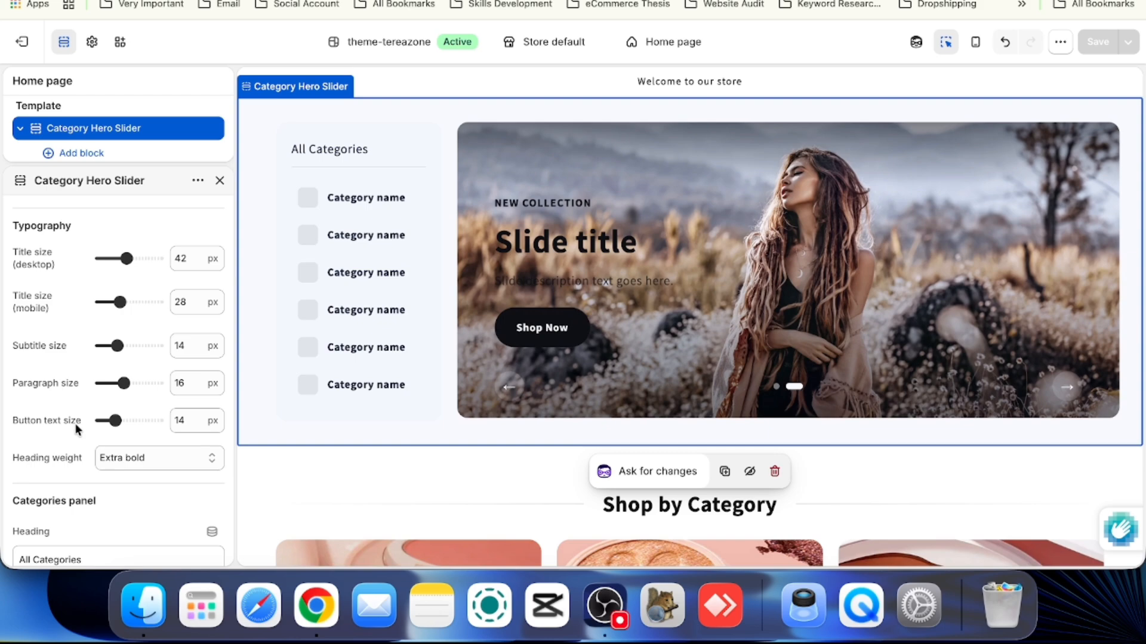
scroll(86, 424, down, 2)
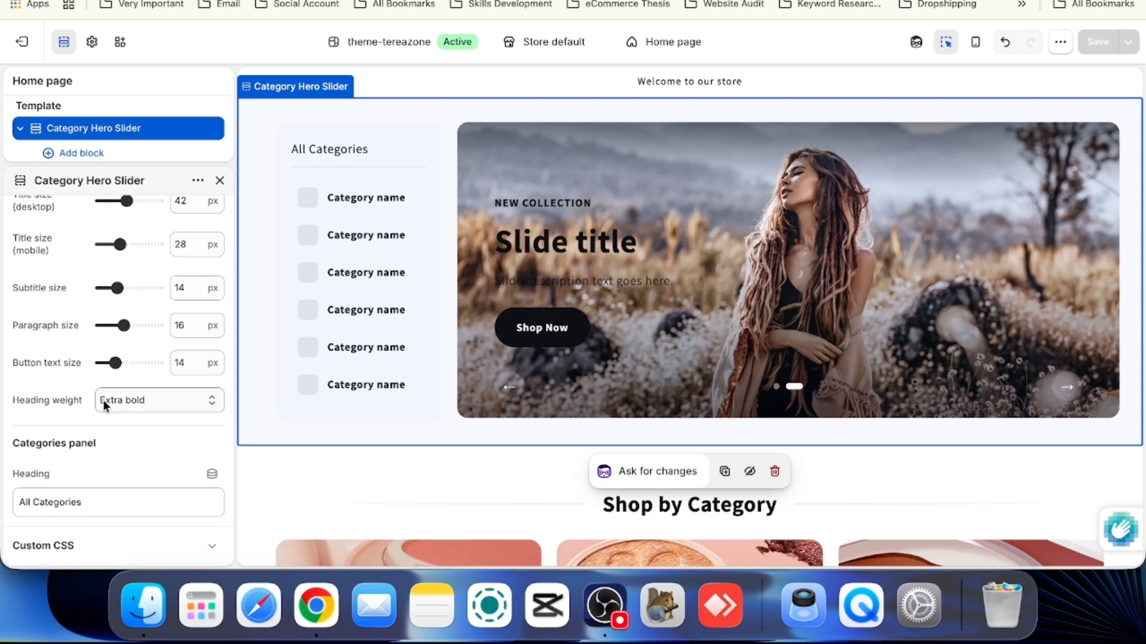
scroll(102, 437, down, 2)
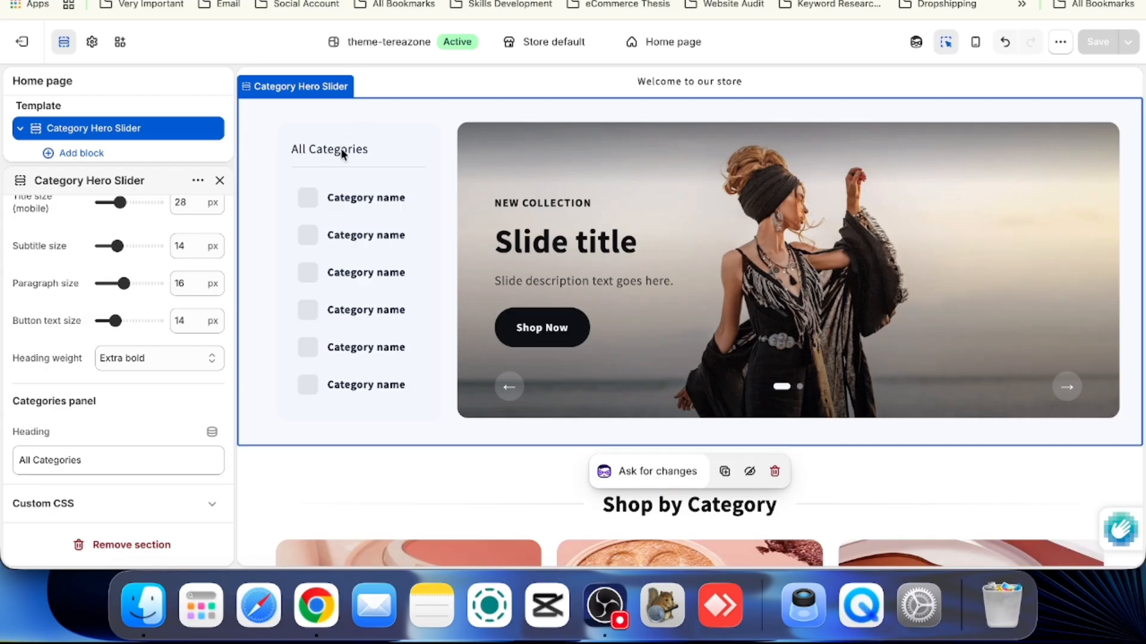
scroll(159, 362, up, 10)
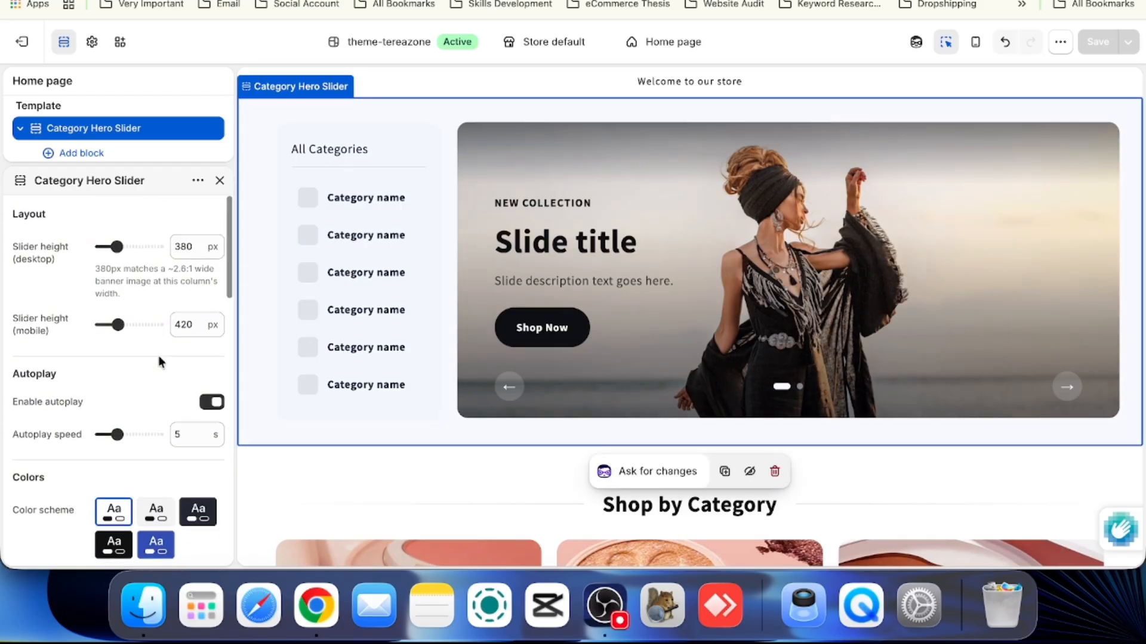
scroll(161, 362, down, 1)
scroll(161, 362, up, 1)
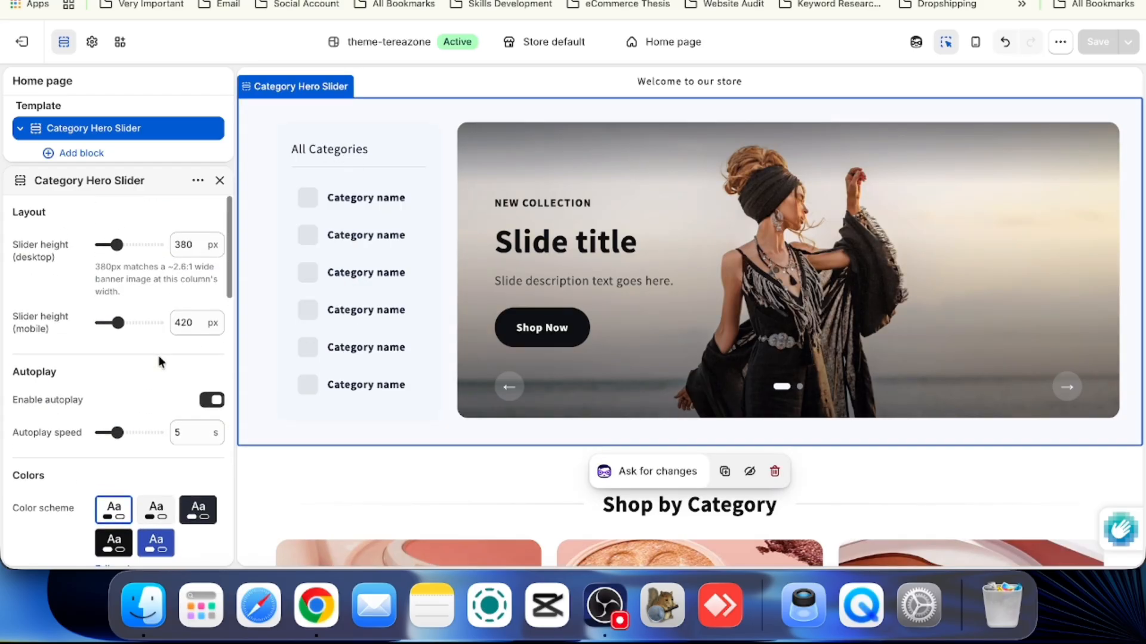
Step: Inspect the first Category block's settings and the first slide's image, text, button and alignment settings
click(219, 181)
click(108, 181)
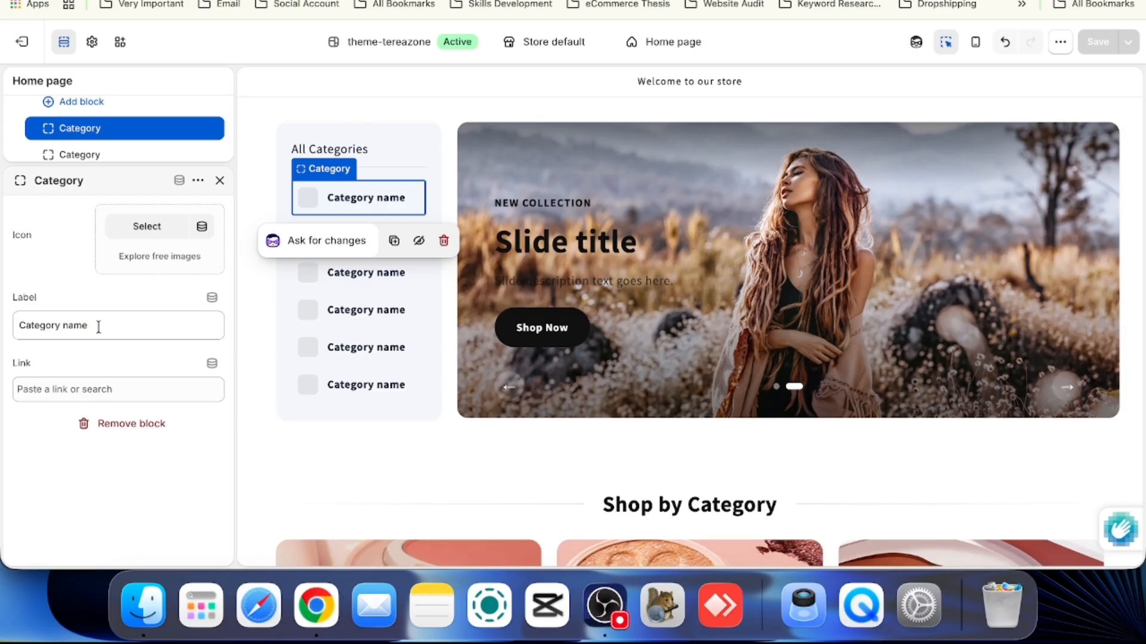
scroll(160, 141, down, 2)
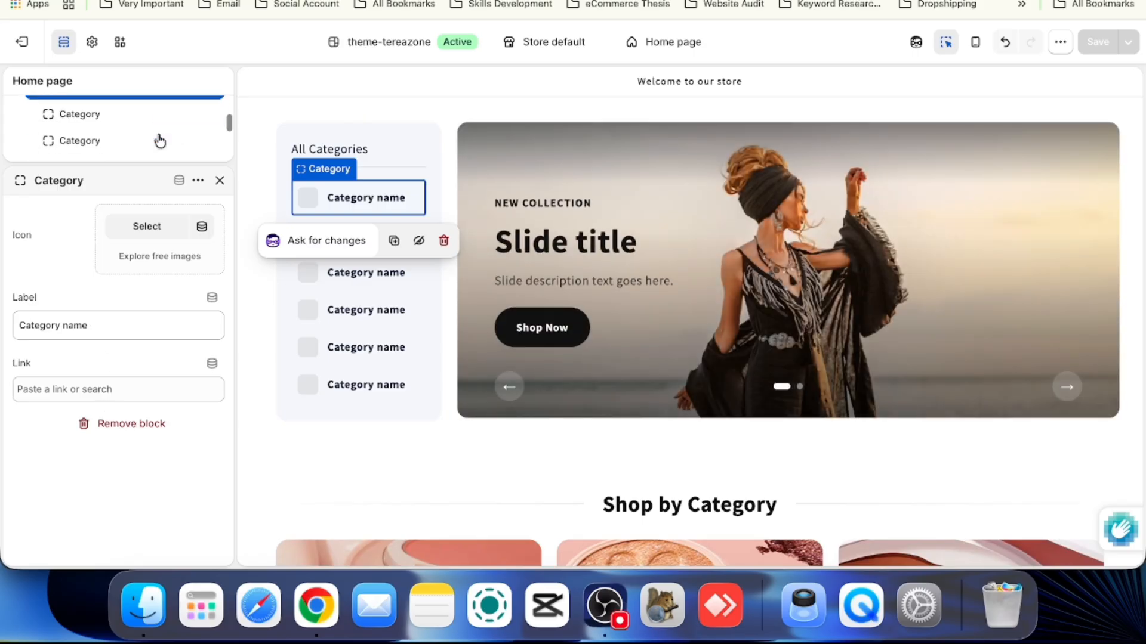
scroll(160, 141, down, 5)
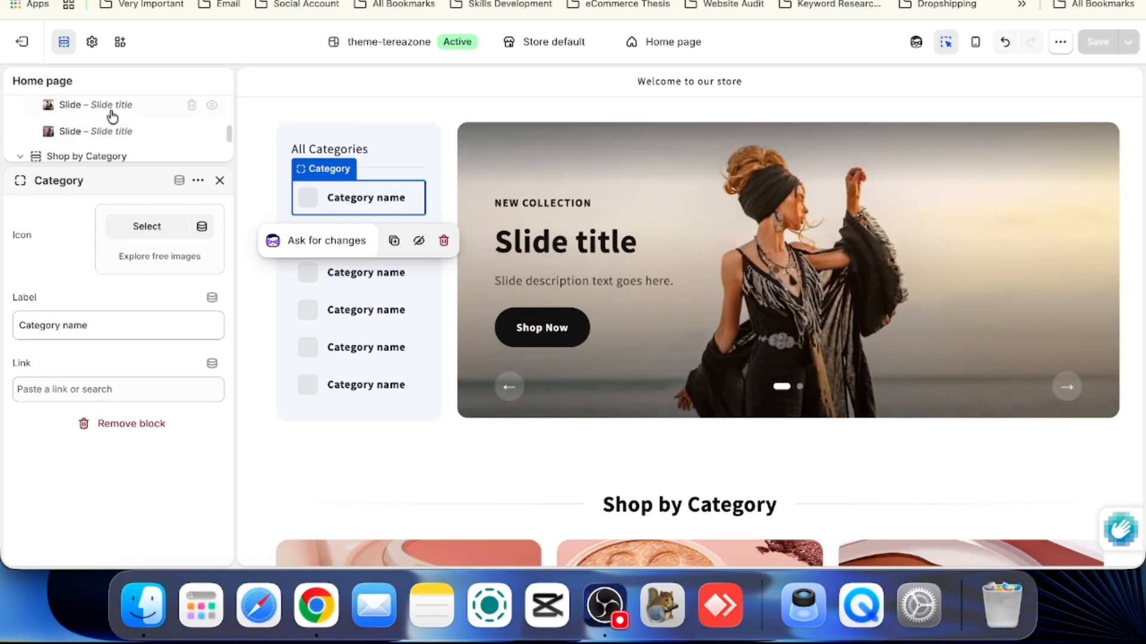
click(112, 113)
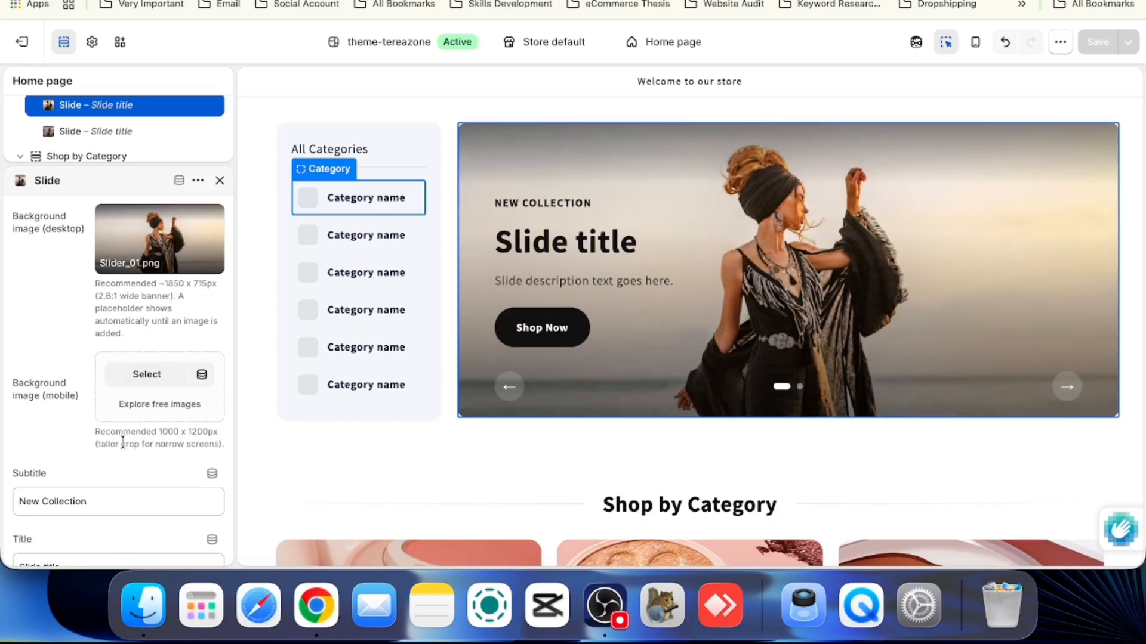
scroll(170, 446, down, 4)
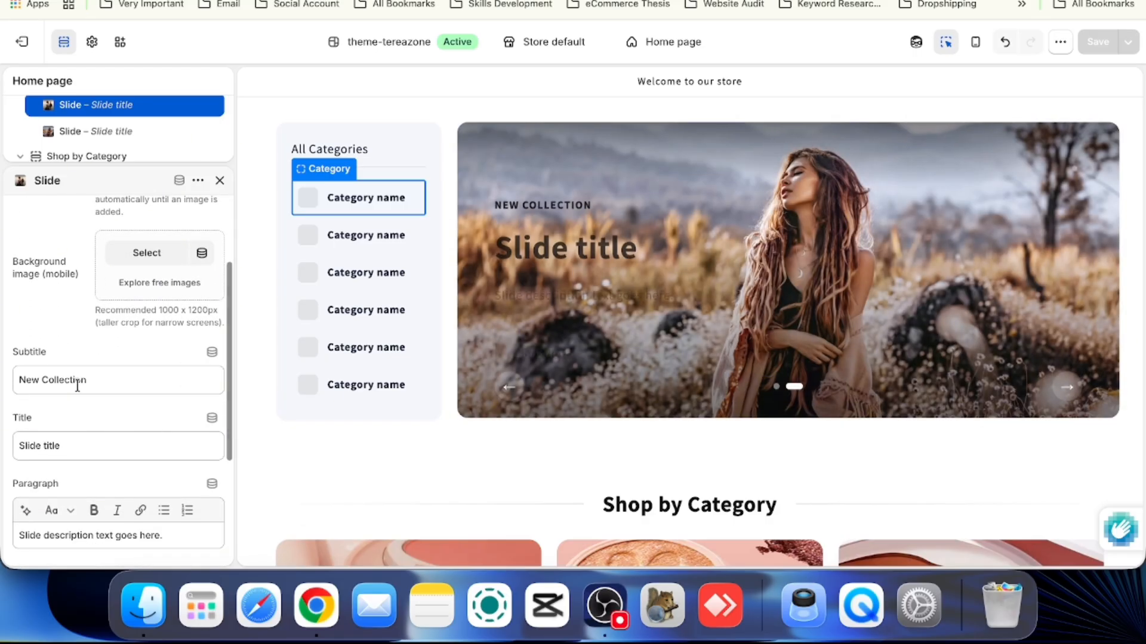
scroll(95, 406, down, 3)
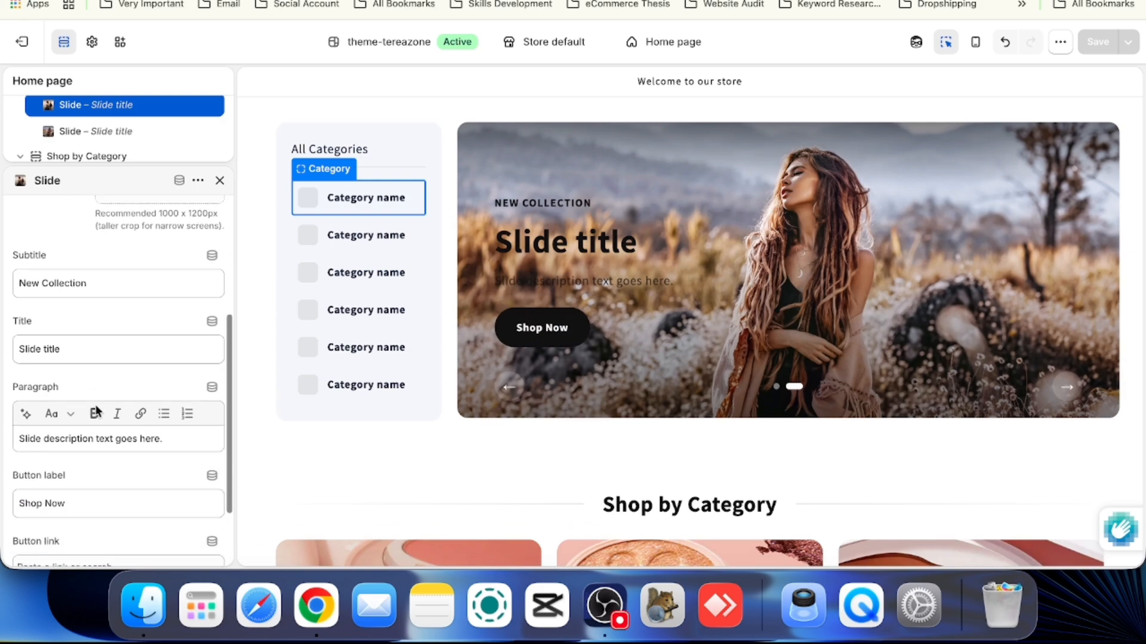
scroll(81, 439, down, 2)
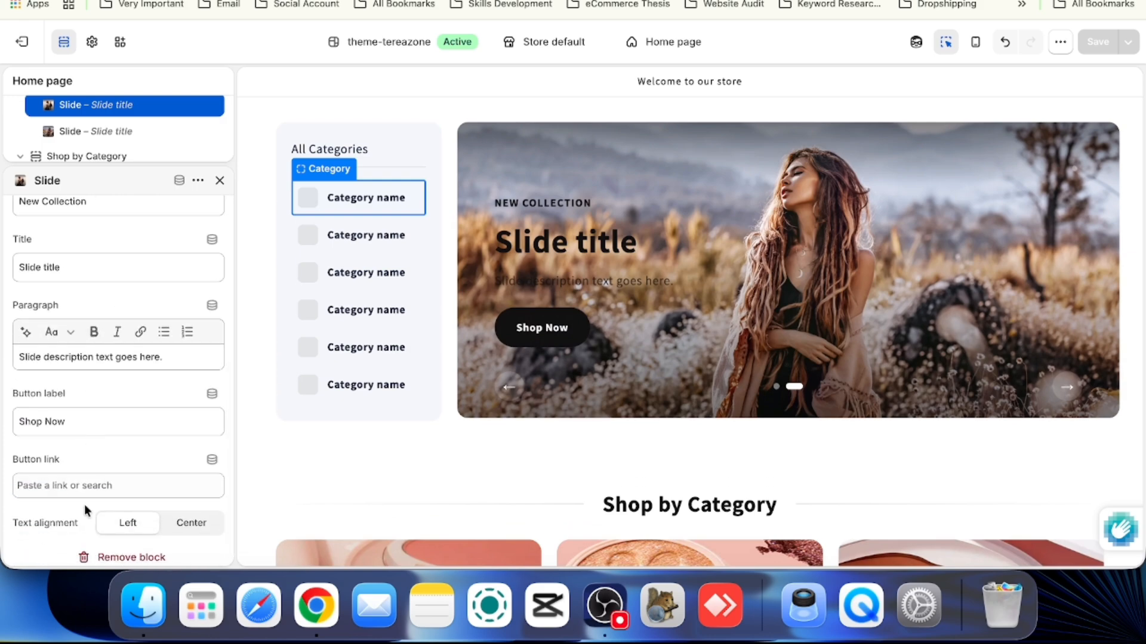
scroll(84, 509, down, 1)
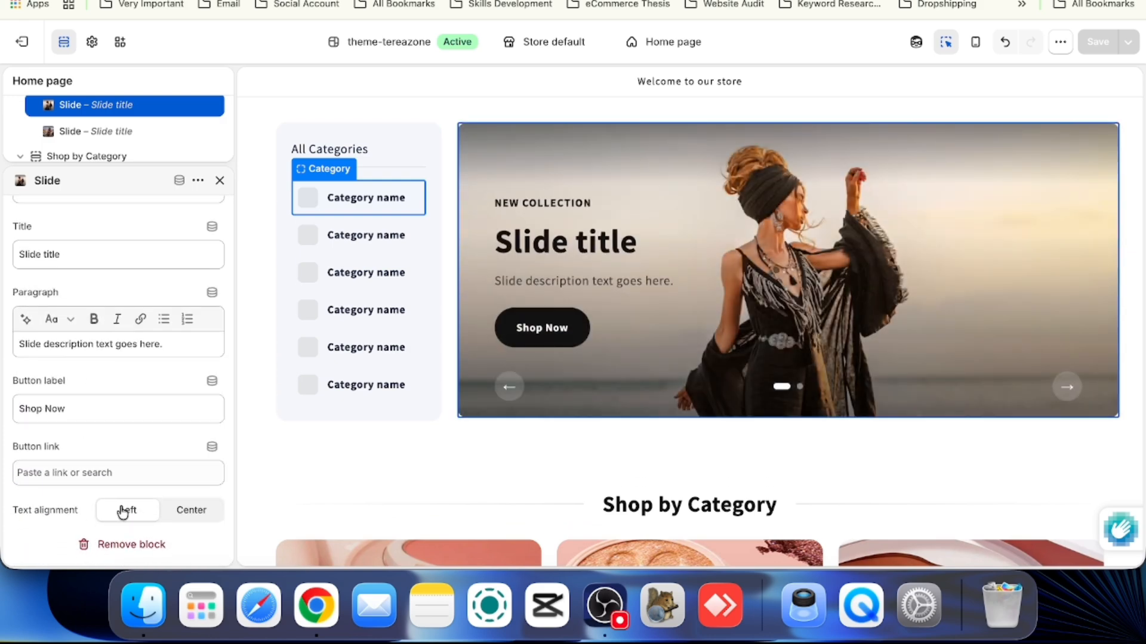
Step: Try Center text alignment on the first slide, restore it to Left and close the slide's settings
click(186, 518)
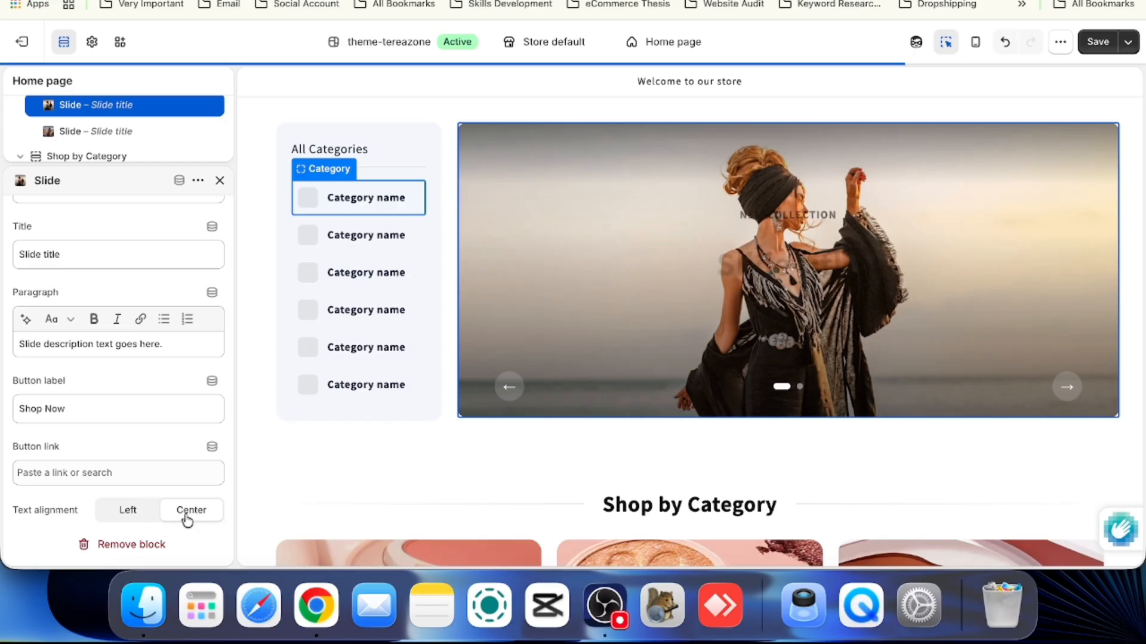
click(142, 517)
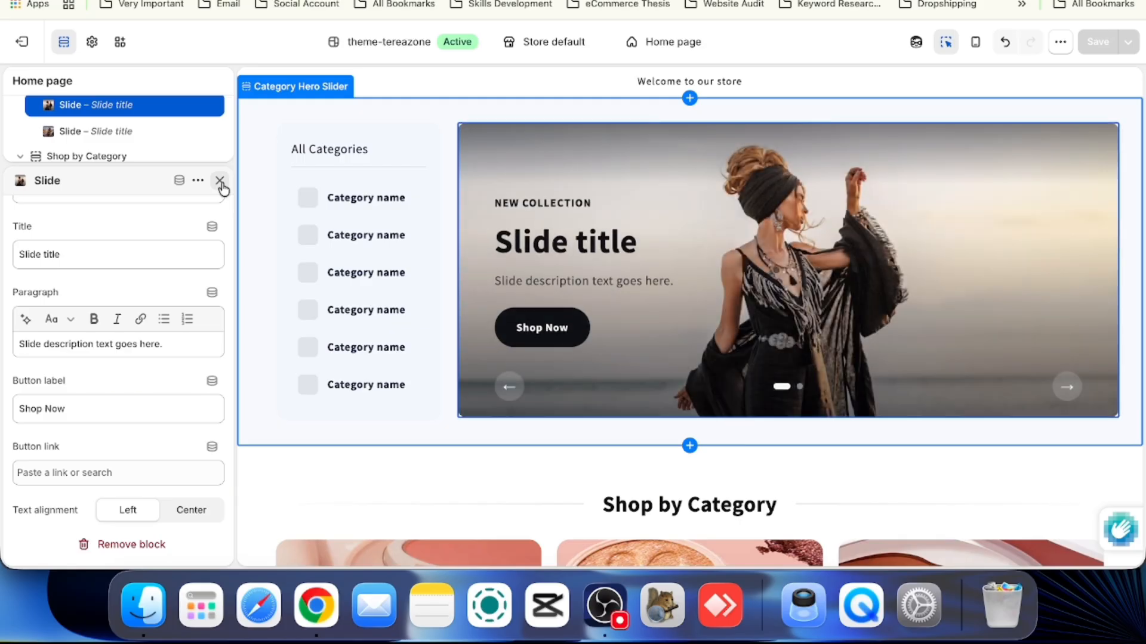
click(220, 182)
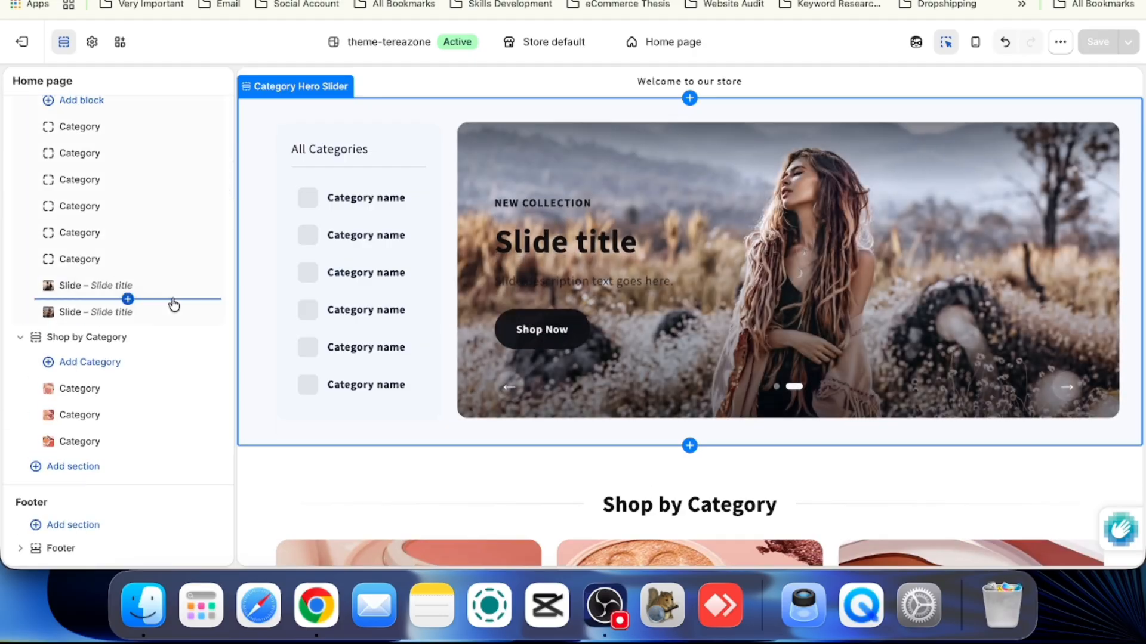
Step: Open the Shop by Category section's settings and review its width, padding, columns, tile ratio, gap and corner radius options
click(128, 339)
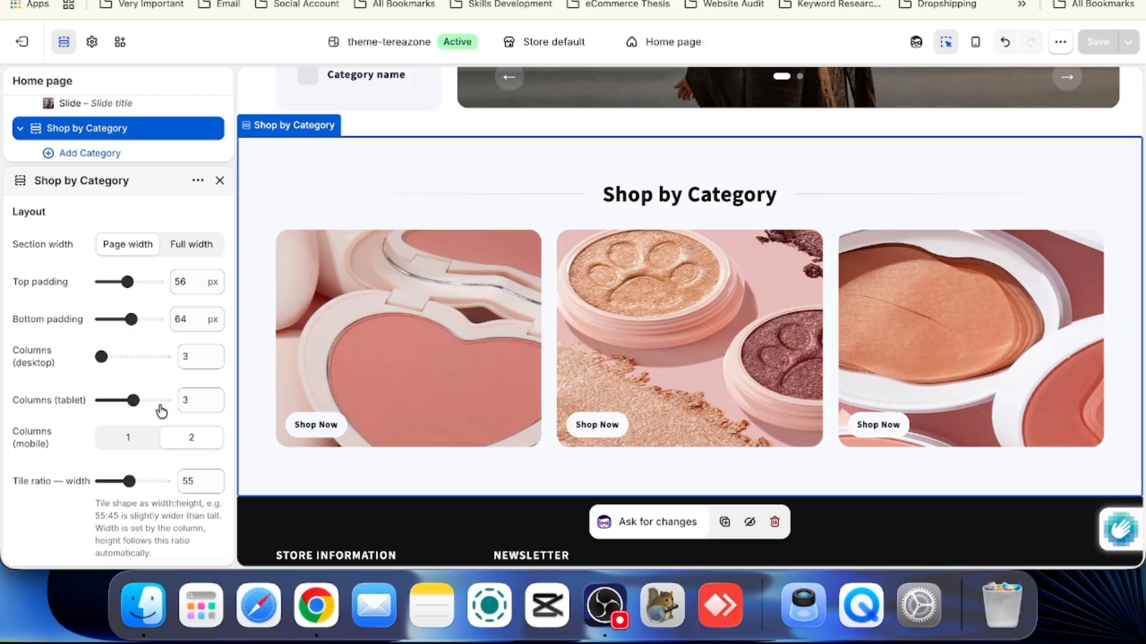
scroll(161, 449, down, 5)
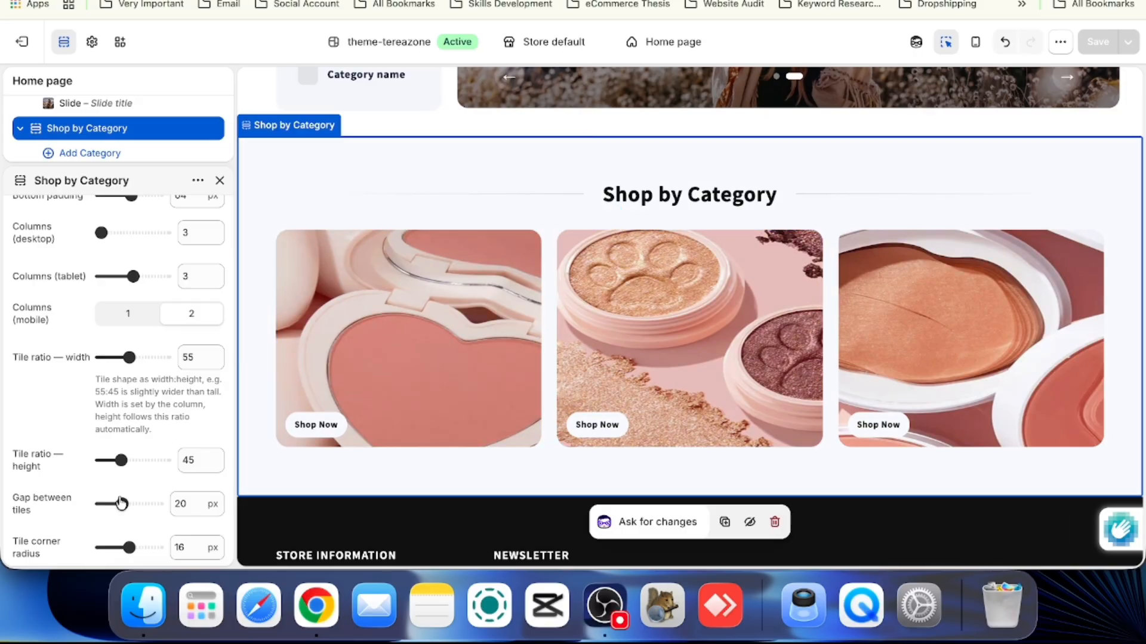
scroll(119, 501, down, 1)
scroll(102, 485, down, 1)
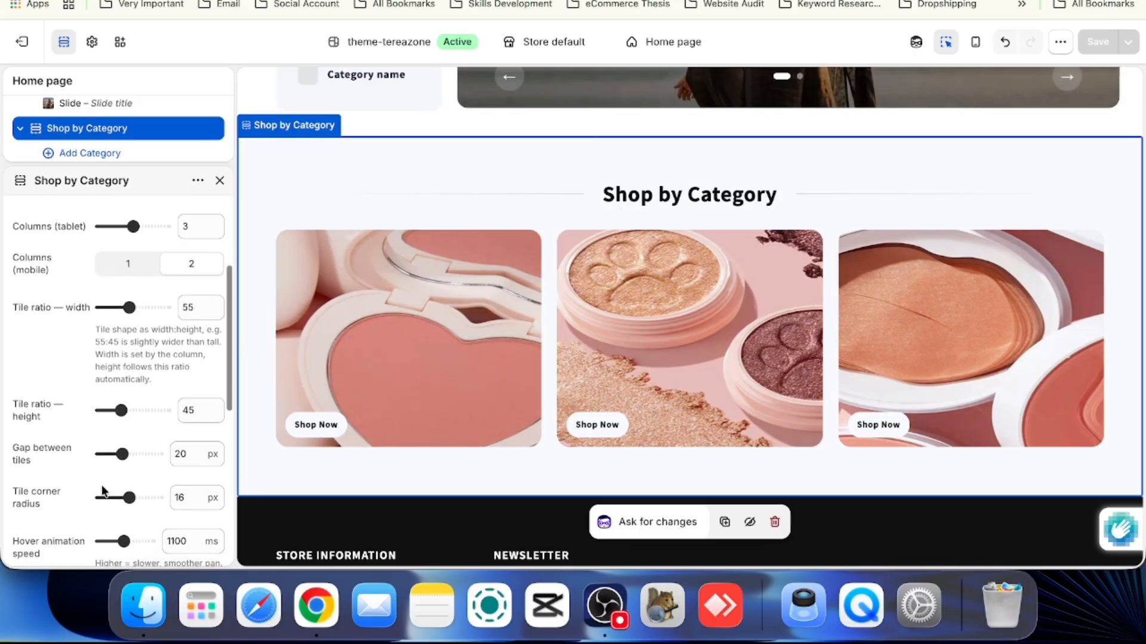
scroll(105, 465, down, 3)
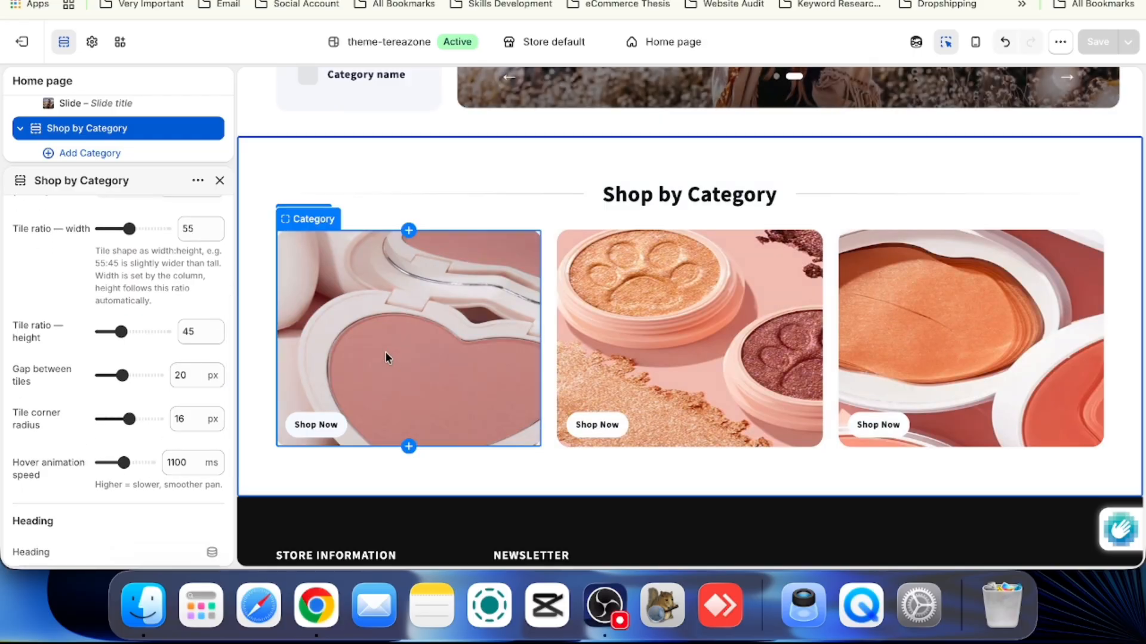
Step: View the Shop by Category tiles on the storefront preview and return to the theme editor
click(766, 0)
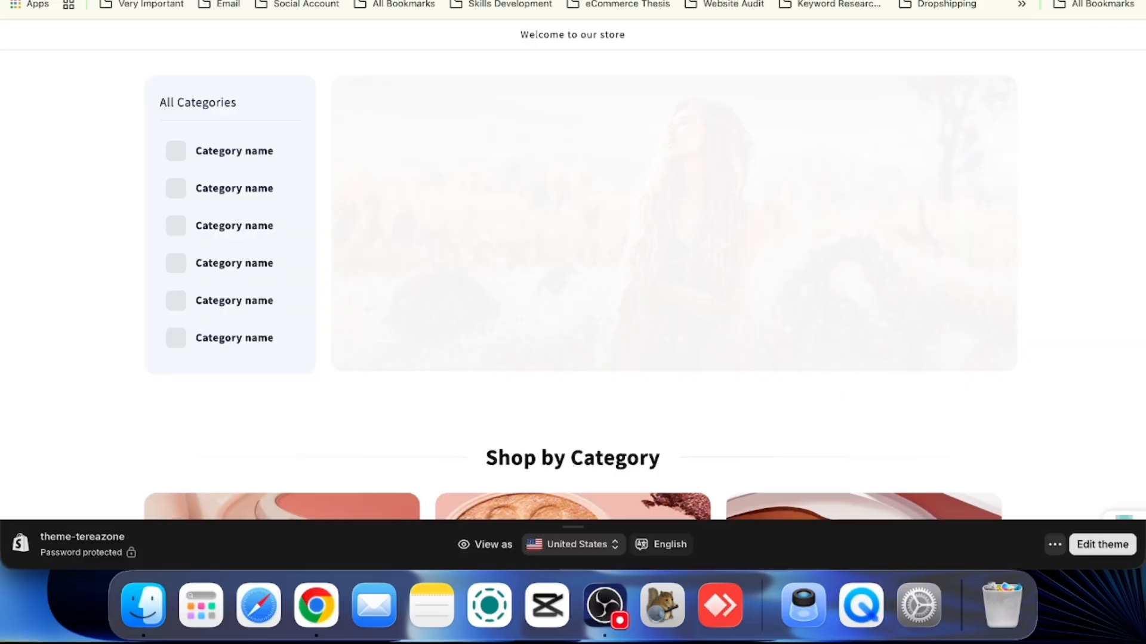
scroll(580, 263, down, 5)
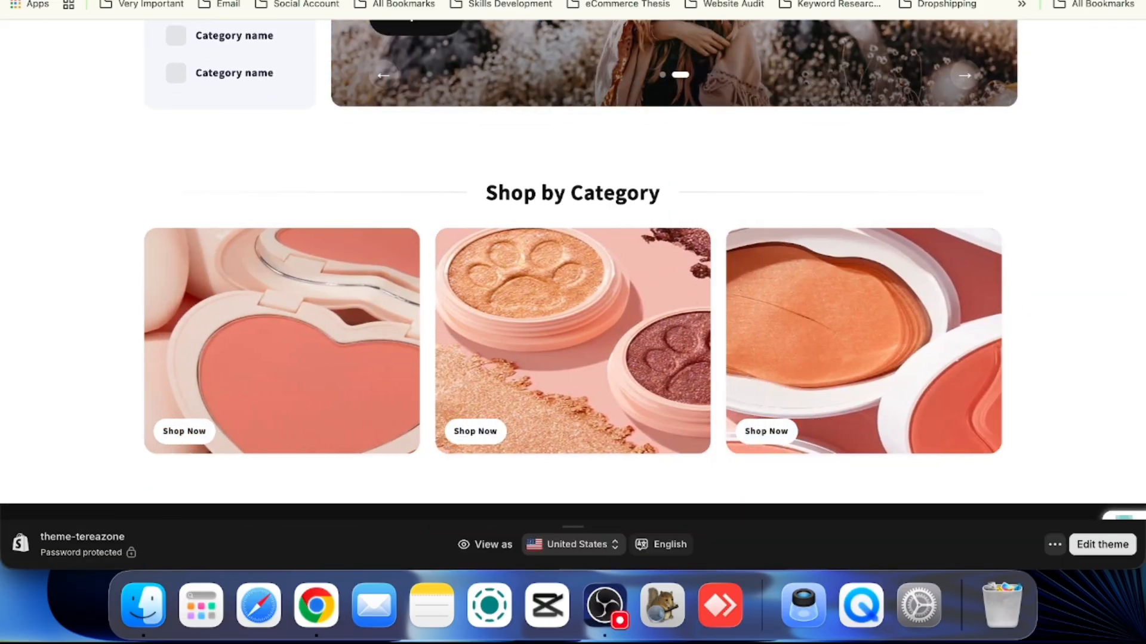
click(588, 0)
Step: Review the Shop by Category section's hover animation speed, heading, button label and button hover color settings
scroll(141, 393, down, 2)
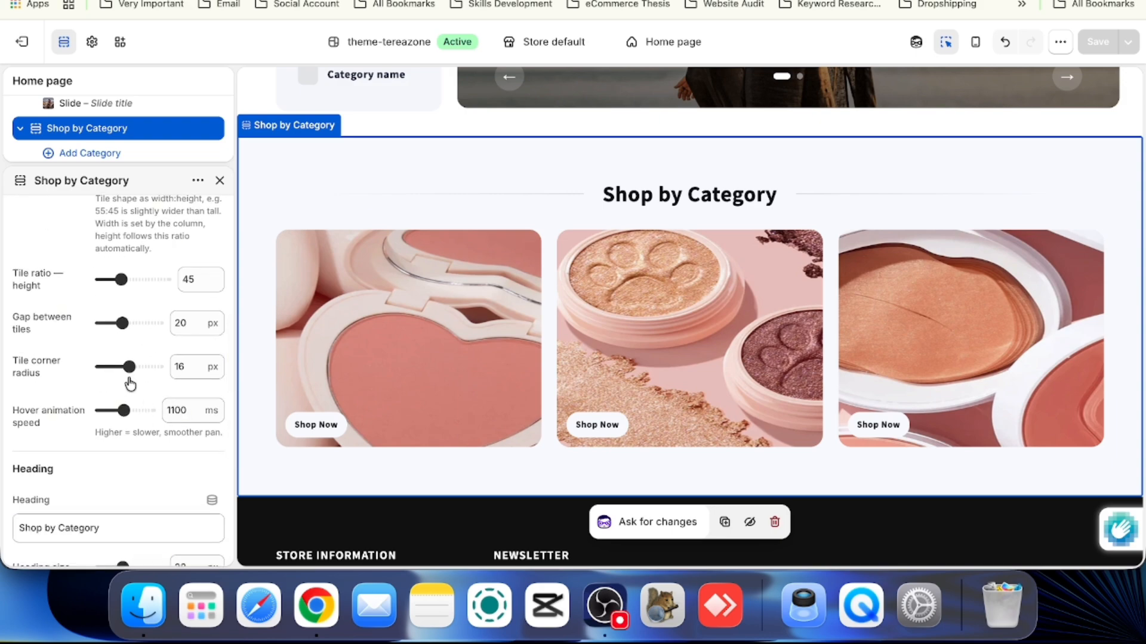
scroll(122, 429, down, 1)
scroll(122, 429, down, 3)
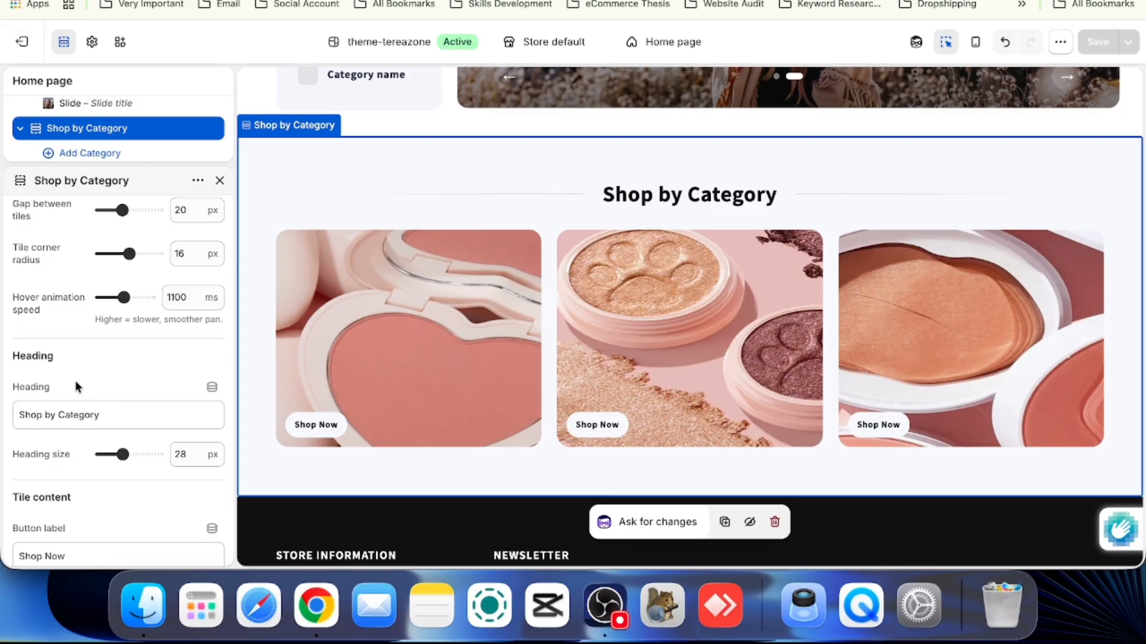
scroll(98, 432, down, 1)
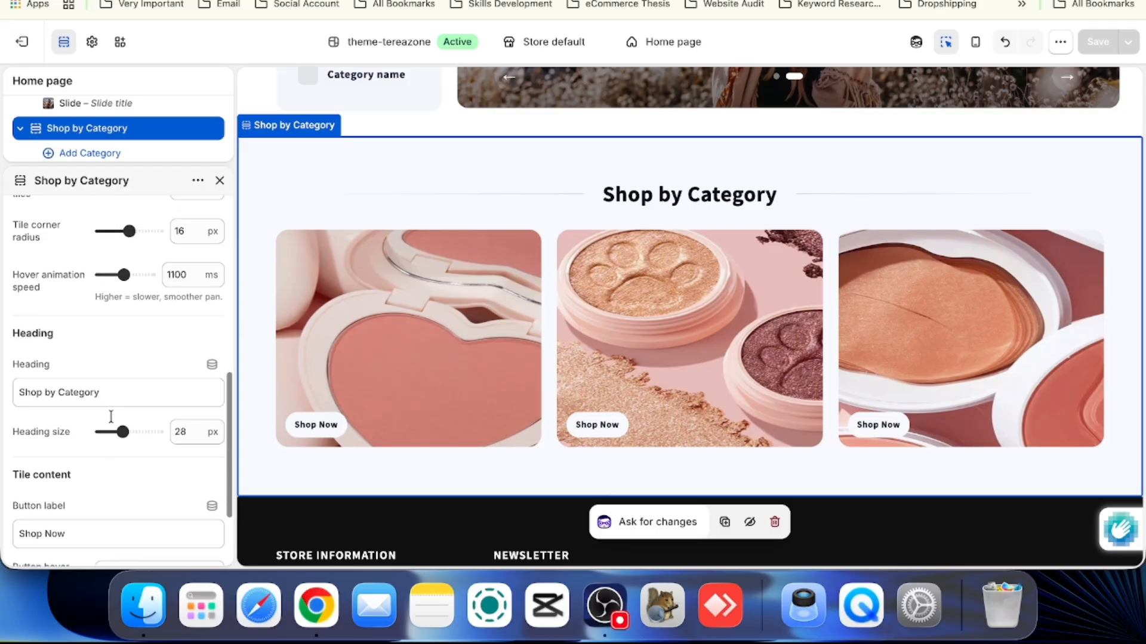
scroll(124, 443, down, 2)
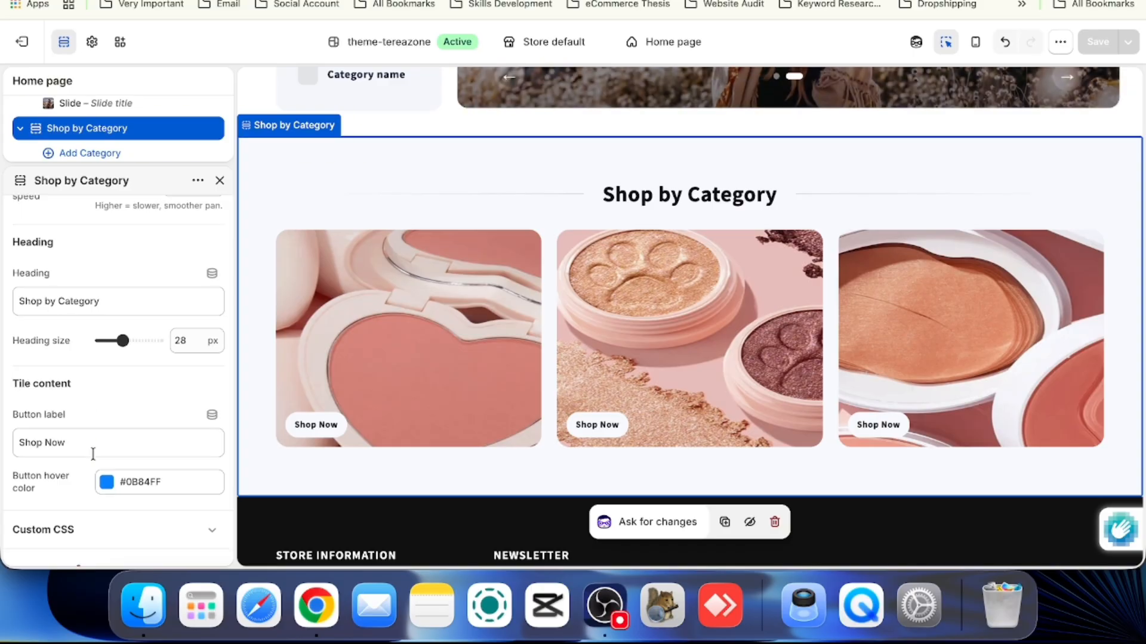
scroll(92, 456, down, 1)
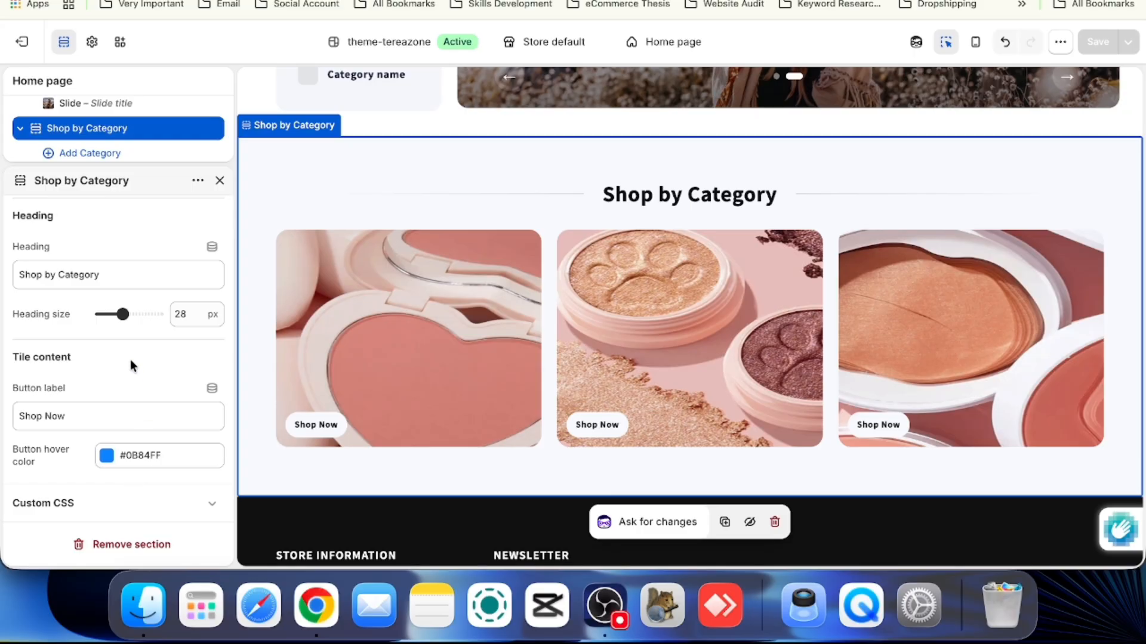
Step: Inspect the image, link and placeholder color settings of the first Category block under Shop by Category
scroll(138, 283, up, 5)
scroll(137, 283, up, 1)
scroll(133, 138, down, 2)
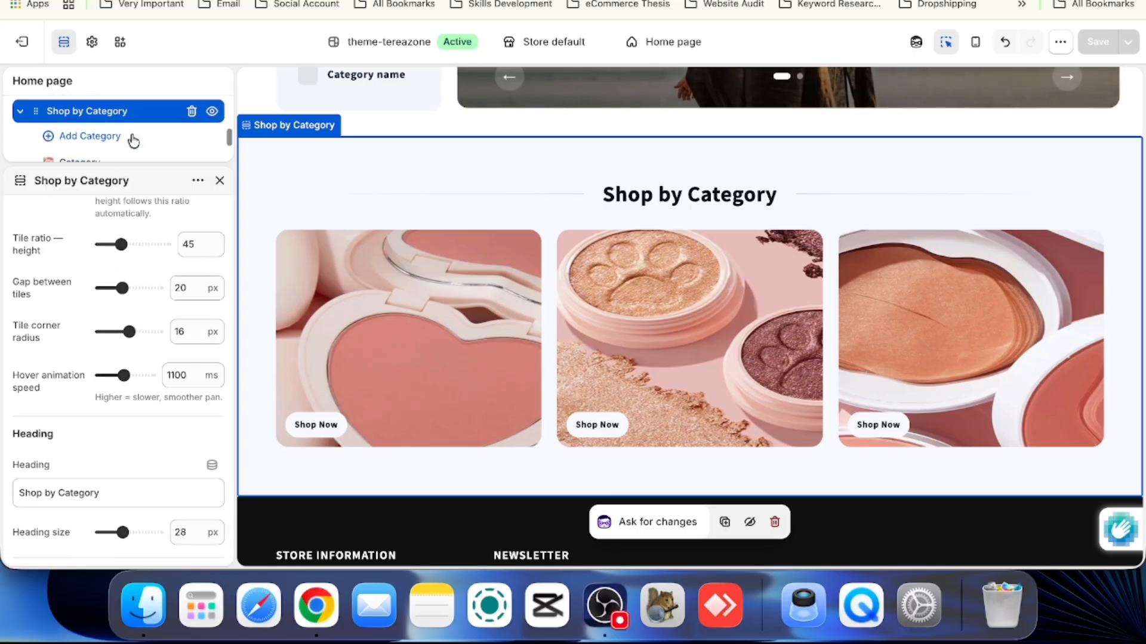
click(98, 136)
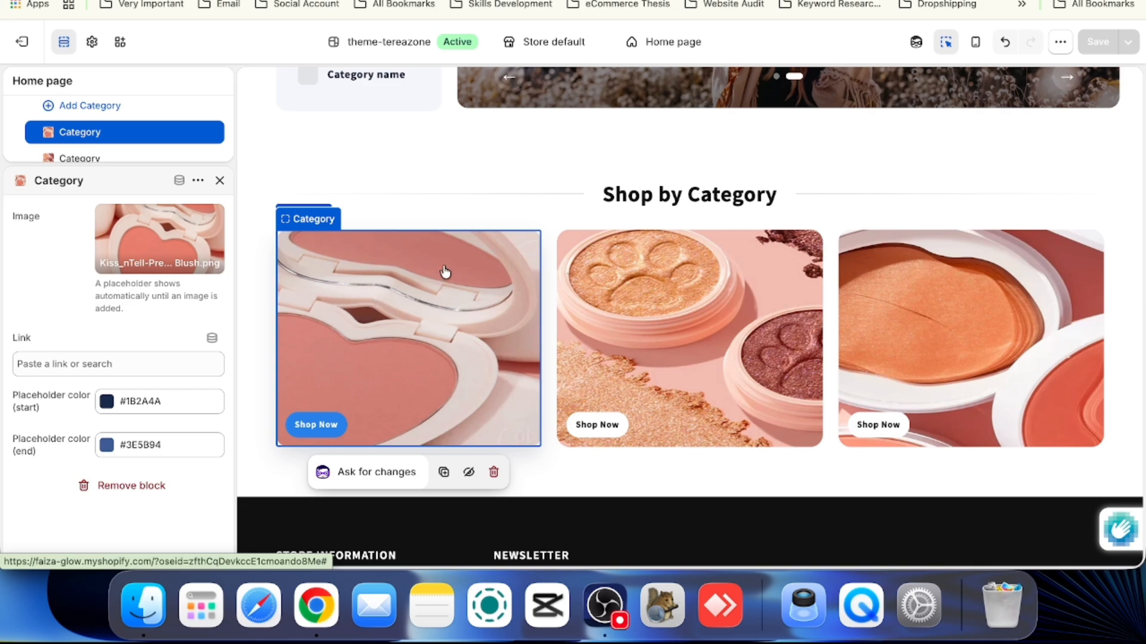
scroll(445, 272, up, 5)
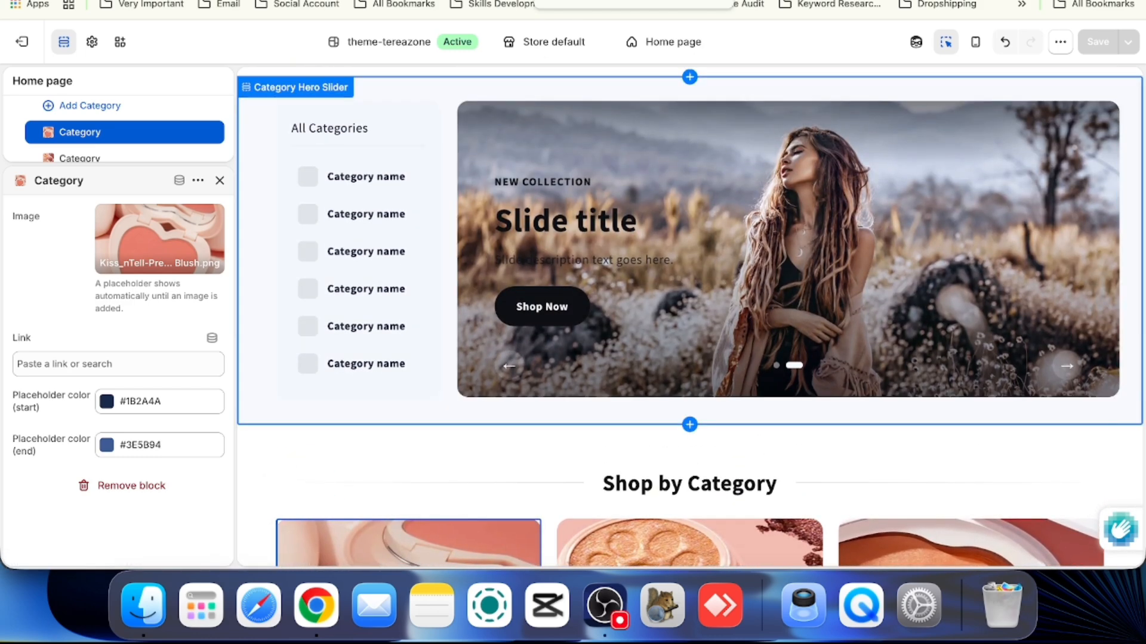
Step: Exit the theme editor and open the theme-tereazone theme's code for editing
click(22, 41)
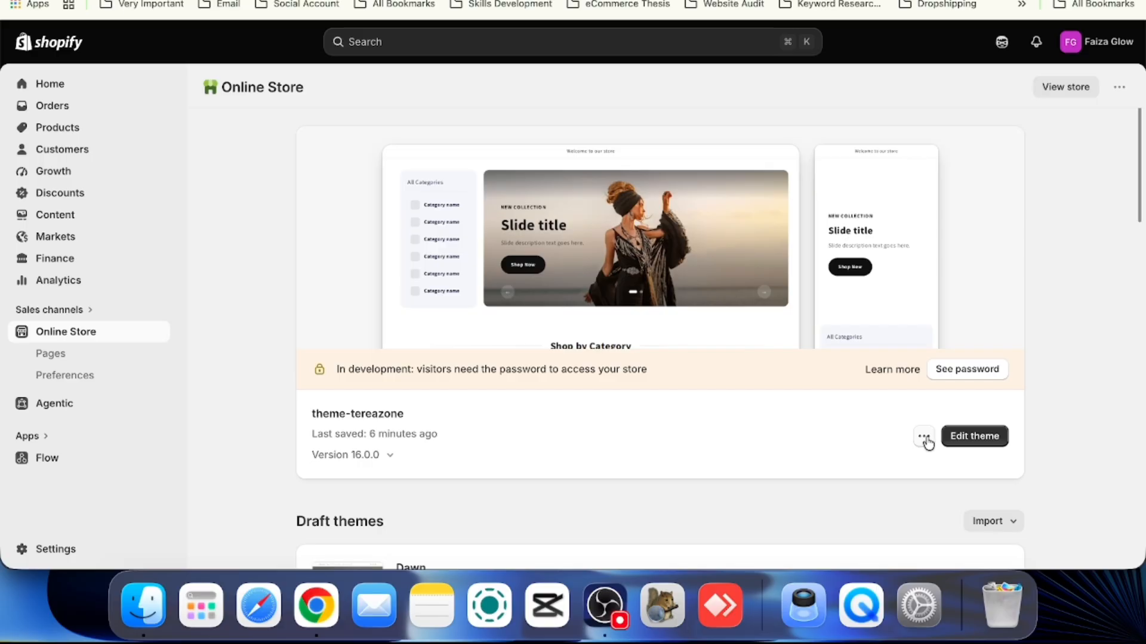
click(924, 438)
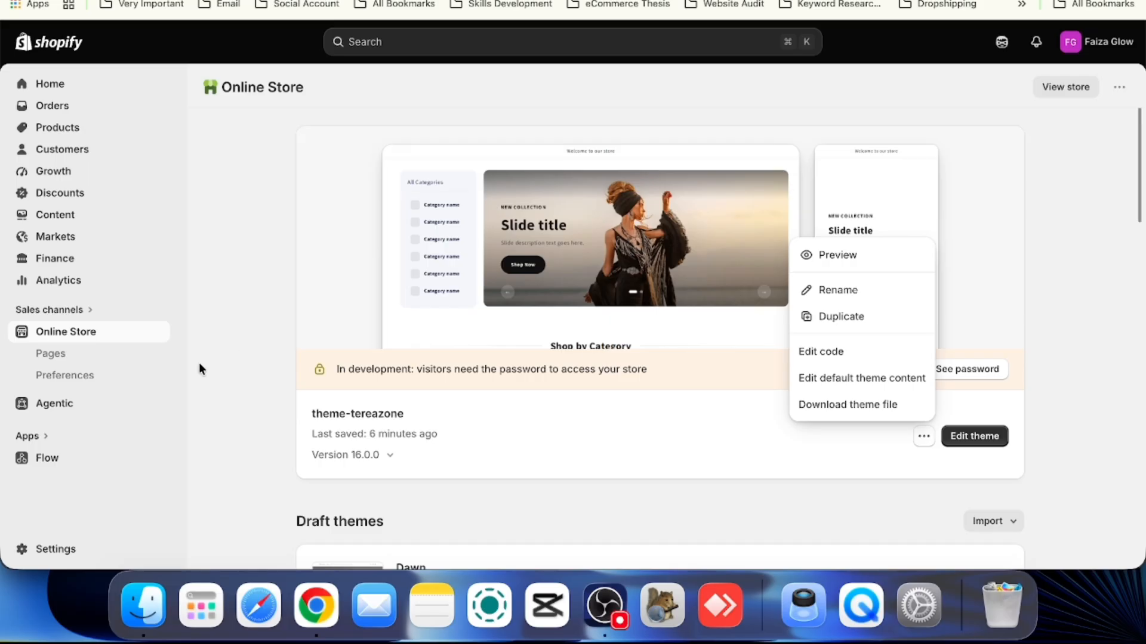
click(840, 353)
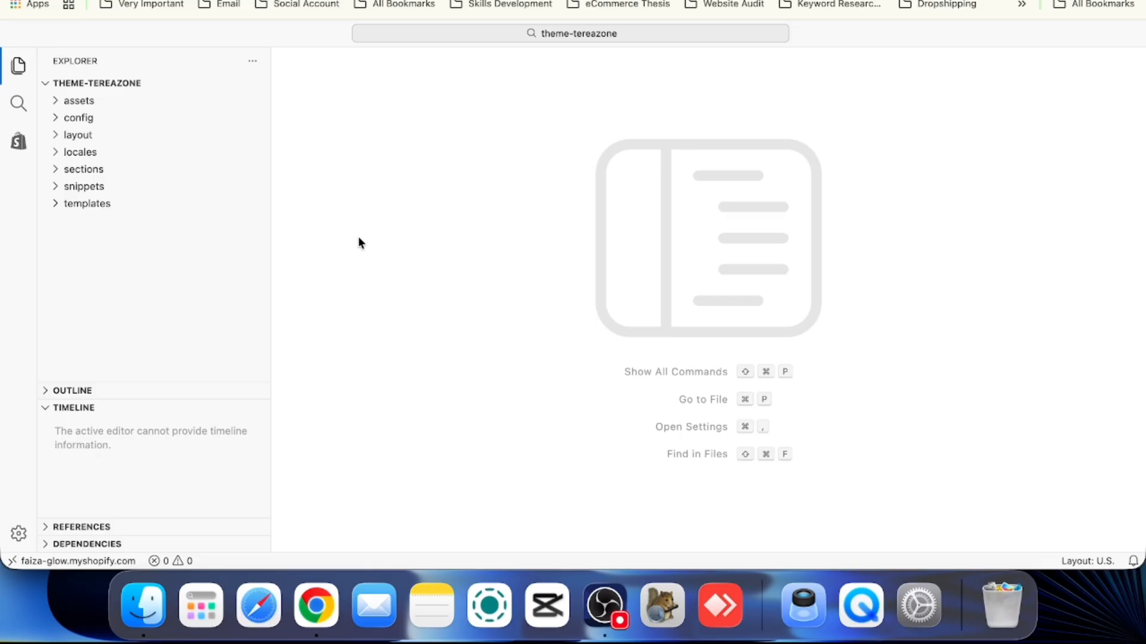
Step: Expand the sections folder, search the theme files for "slider" and open category-hero-slider.liquid
click(90, 169)
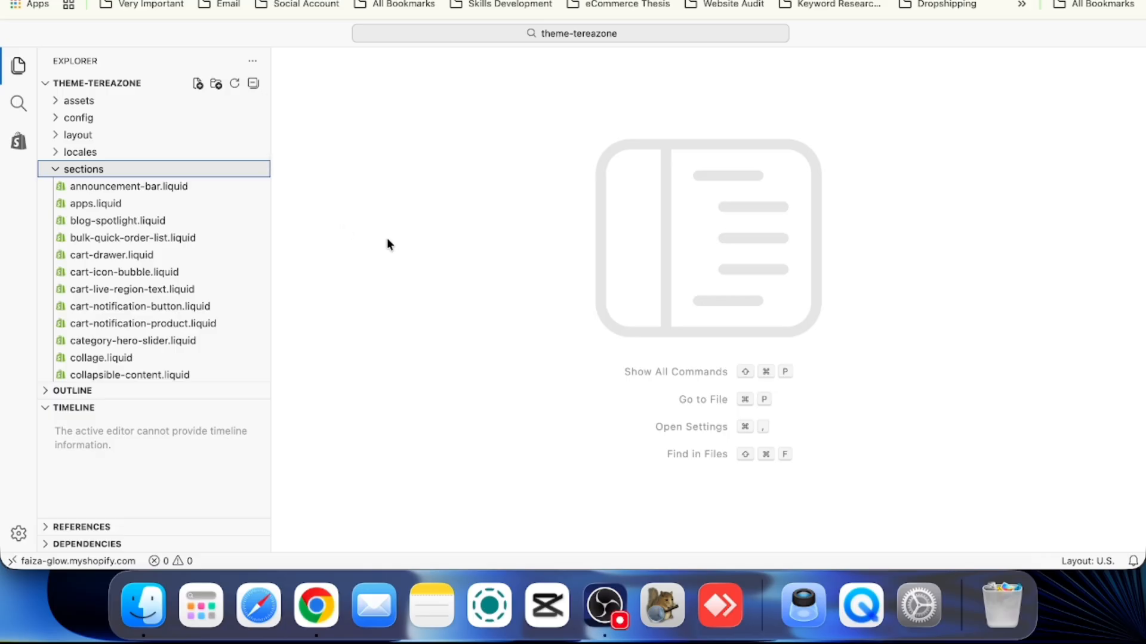
scroll(204, 321, down, 5)
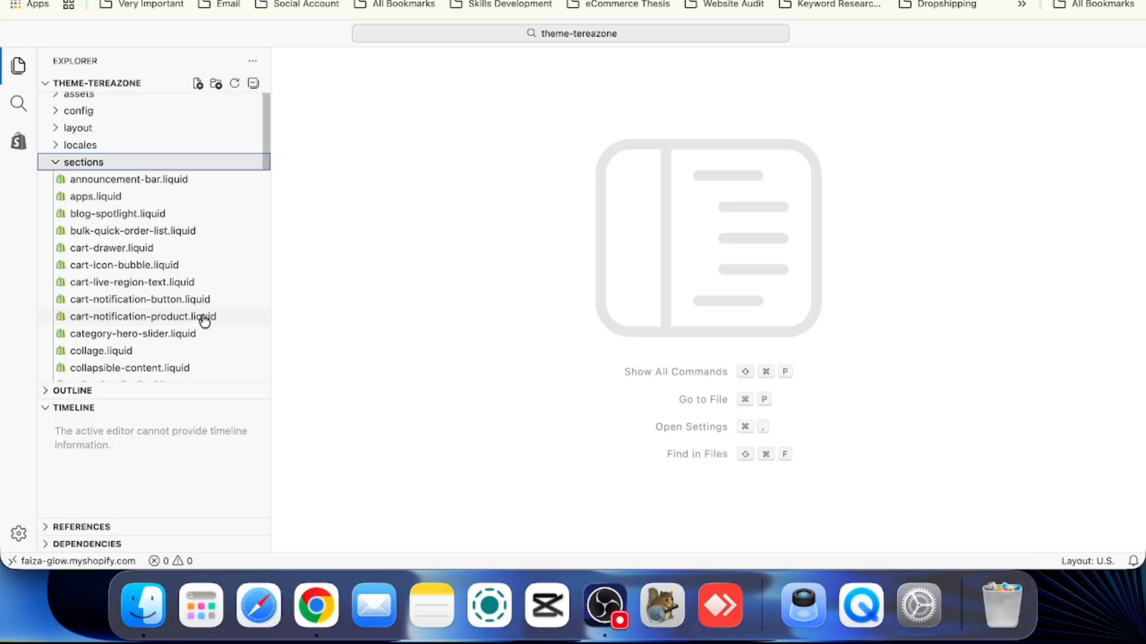
click(455, 33)
text(slider)
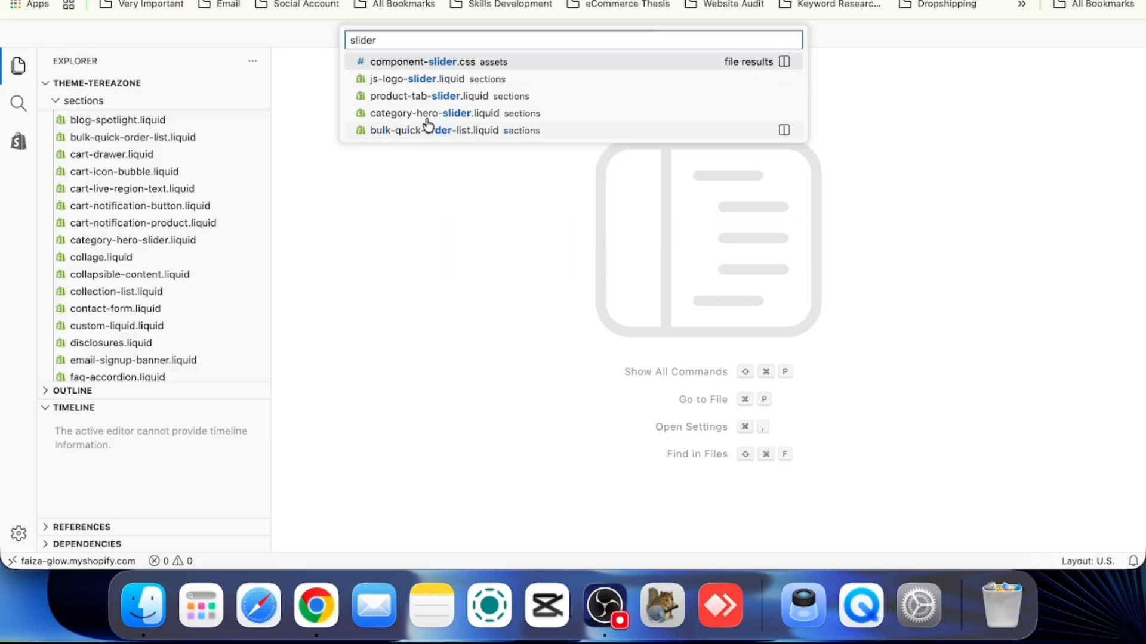
click(432, 115)
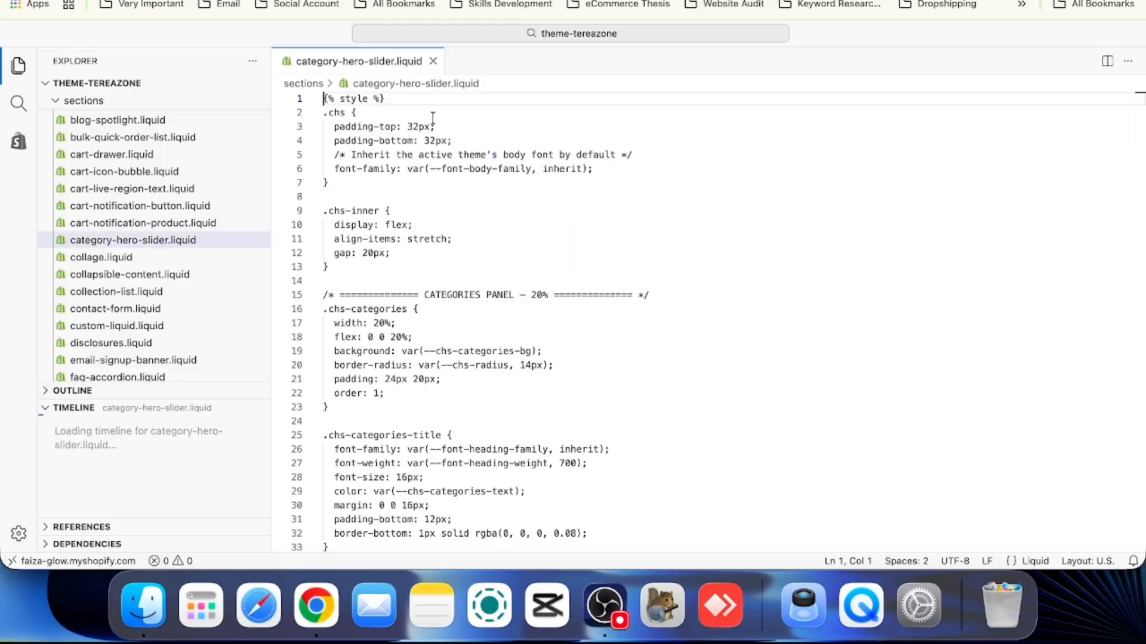
Step: Search the theme files for "categor" and open shop-by-category.liquid from the sections folder
click(489, 34)
text(ca)
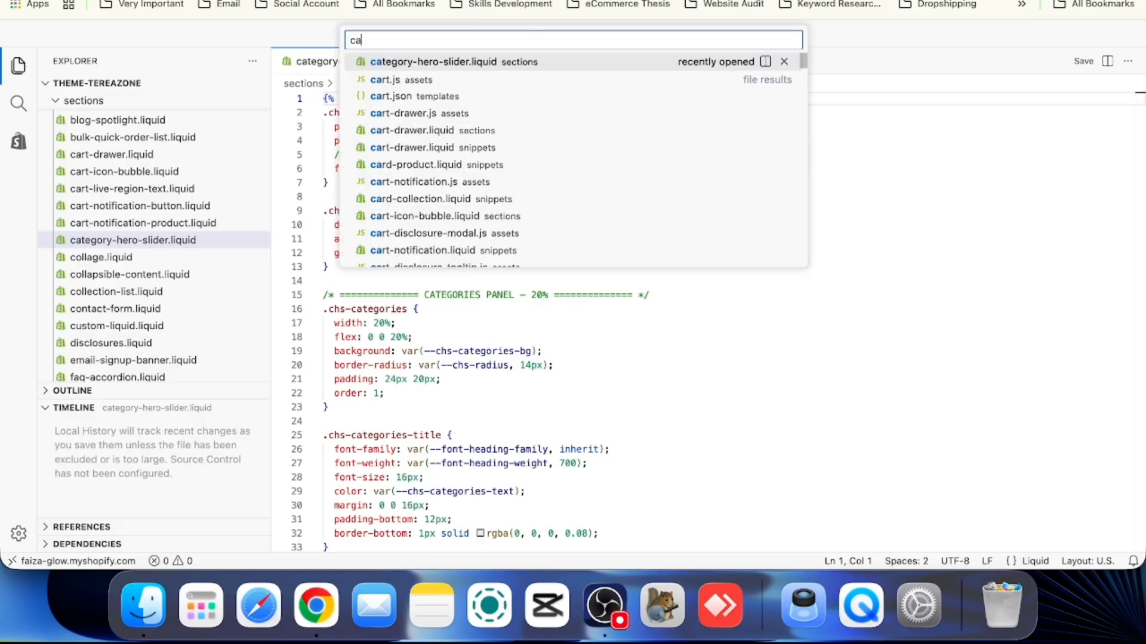
text(tegor)
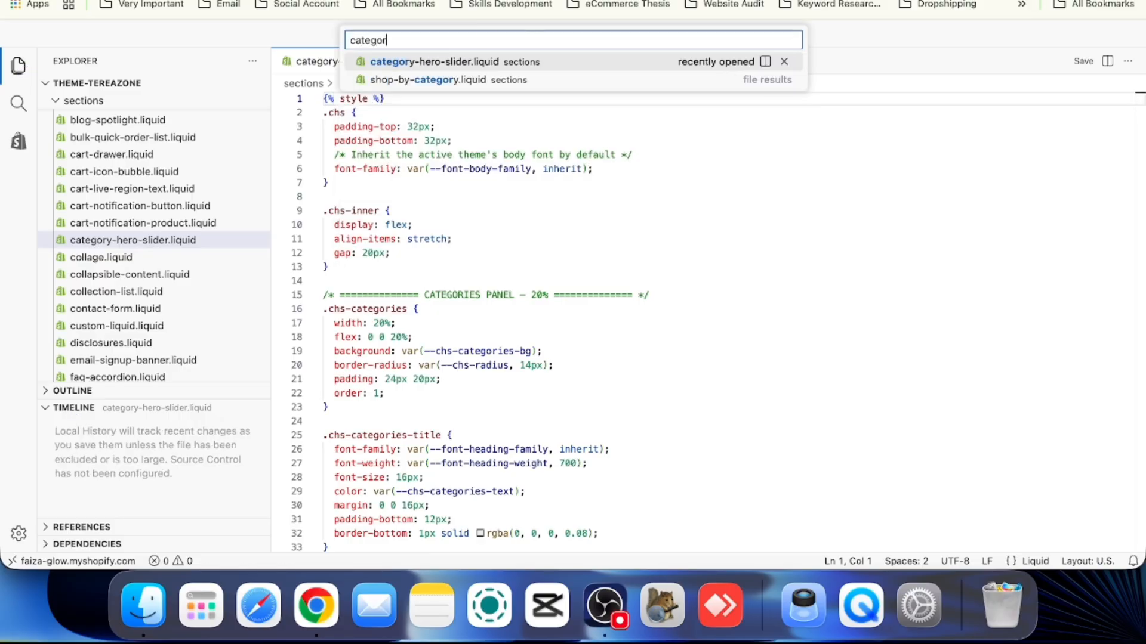
click(454, 81)
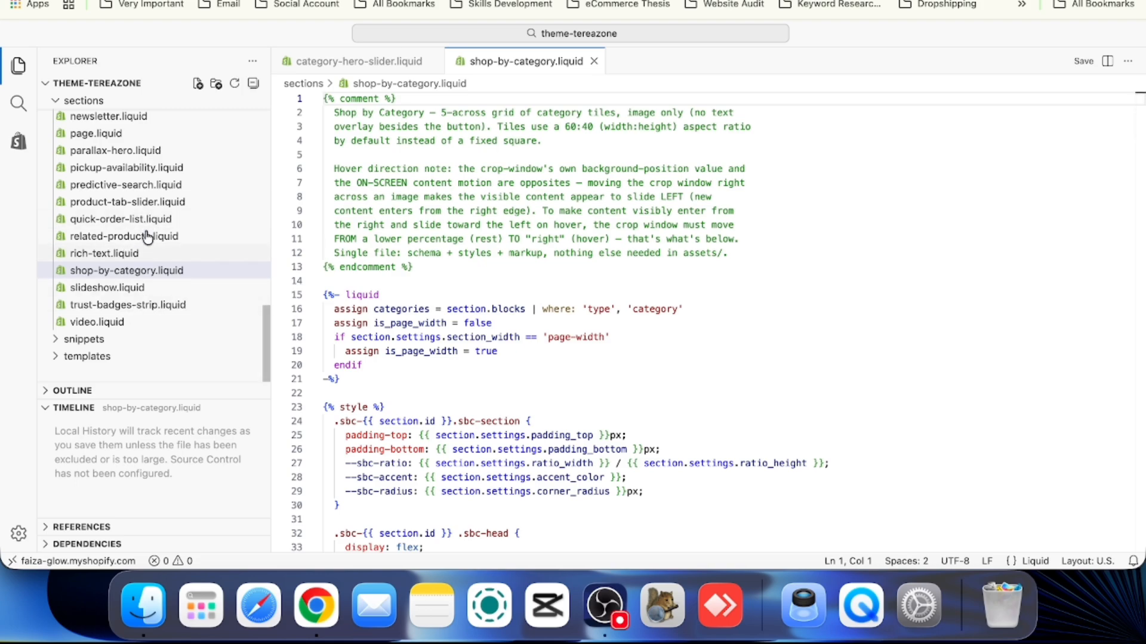
scroll(119, 250, up, 5)
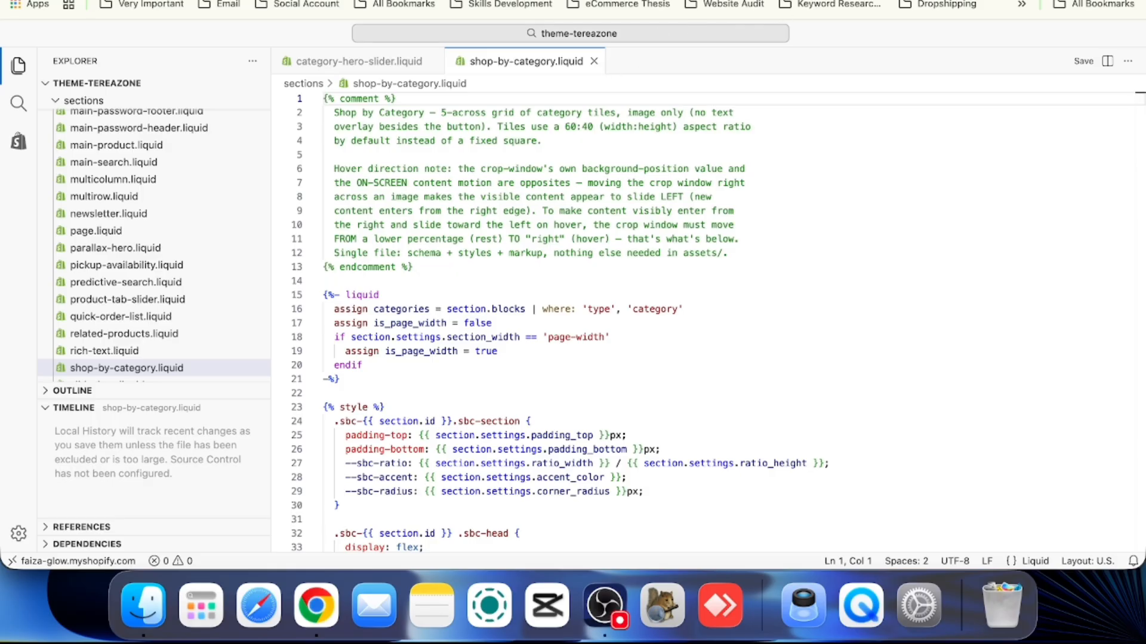
Step: Switch to the storefront preview and view the Category Hero Slider at the start of the home page
key(ctrl+Tab)
scroll(783, 230, up, 2)
scroll(781, 229, up, 3)
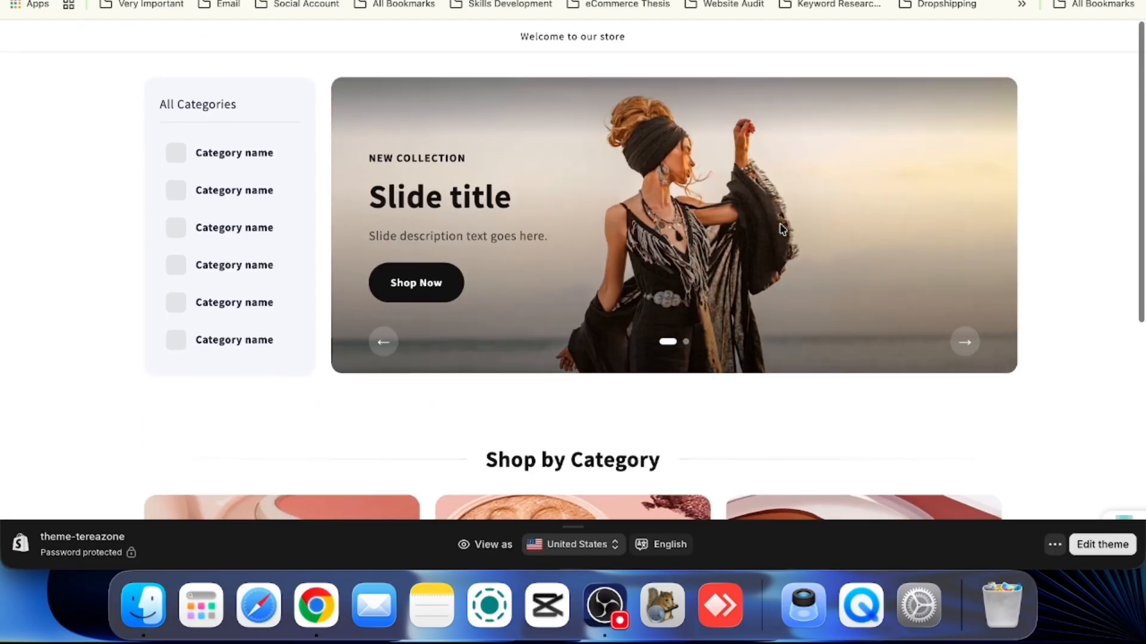